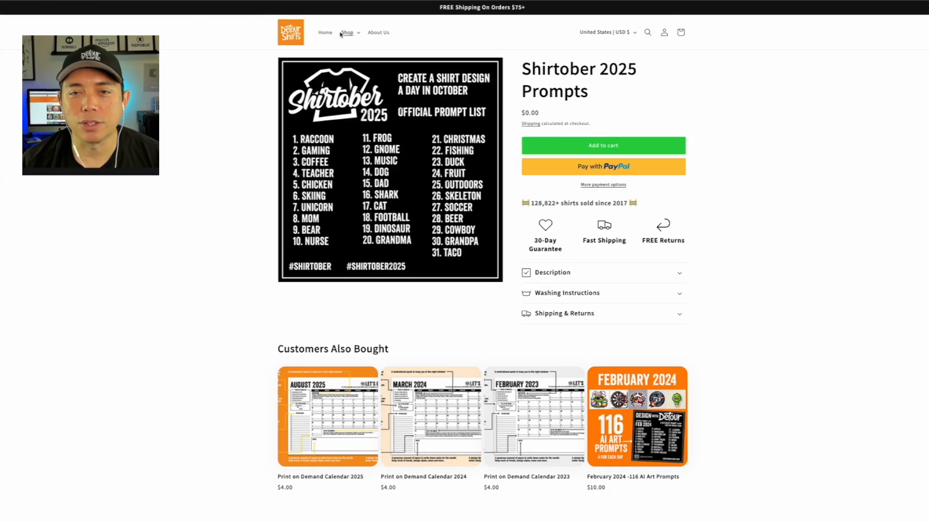
- Open the Shirtober 2025 Prompts product from the shop's Downloads collection
click(344, 33)
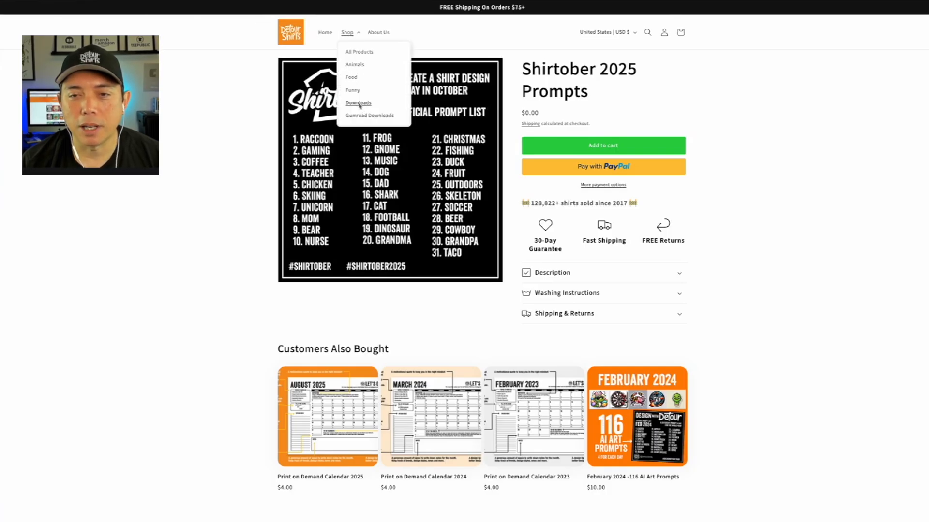
click(359, 103)
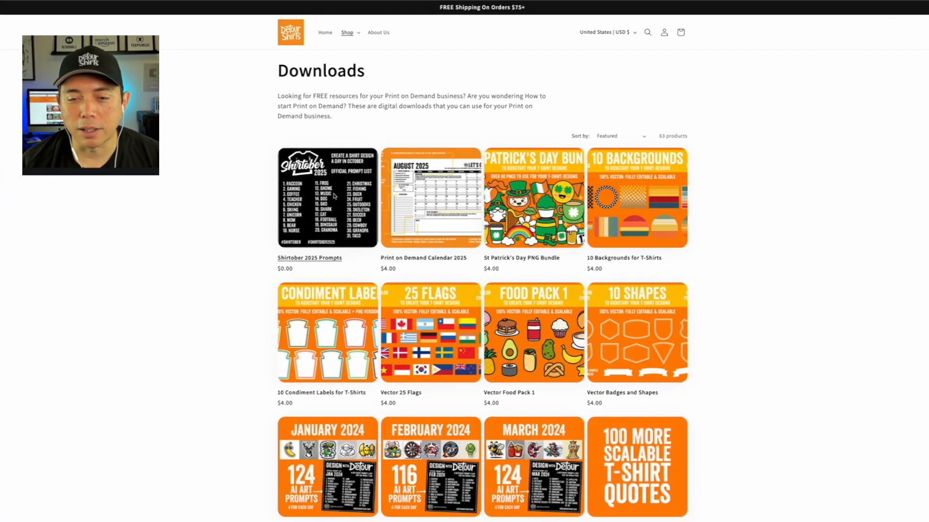
click(329, 220)
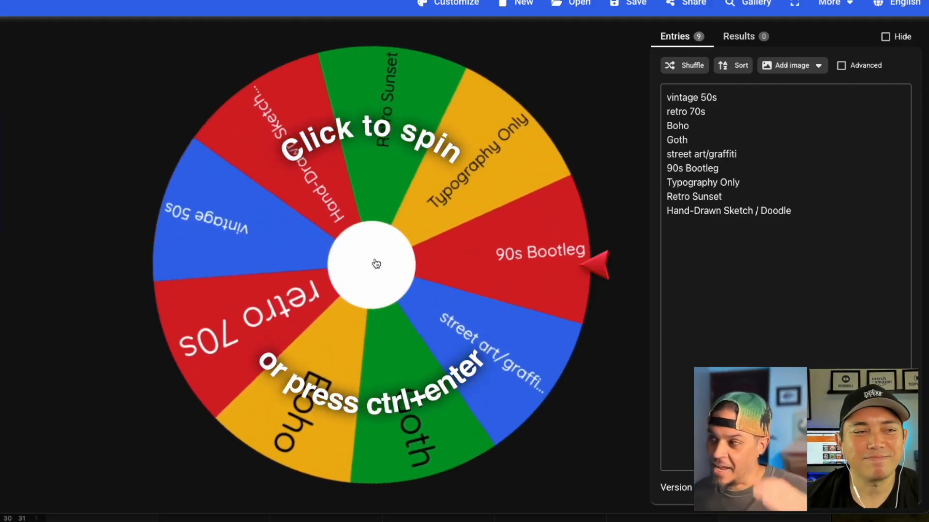
- Switch to the spinner wheel of design styles, spin it and remove the winning entry
click(376, 263)
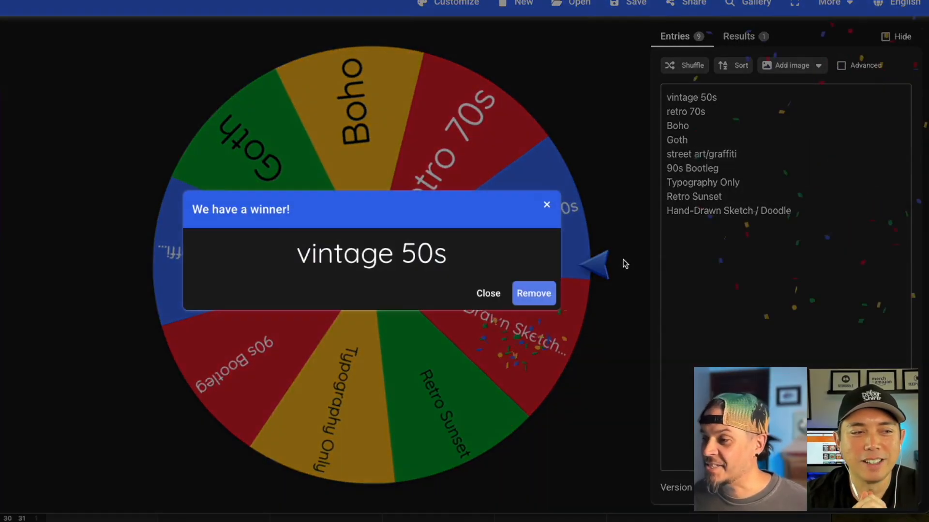
click(531, 295)
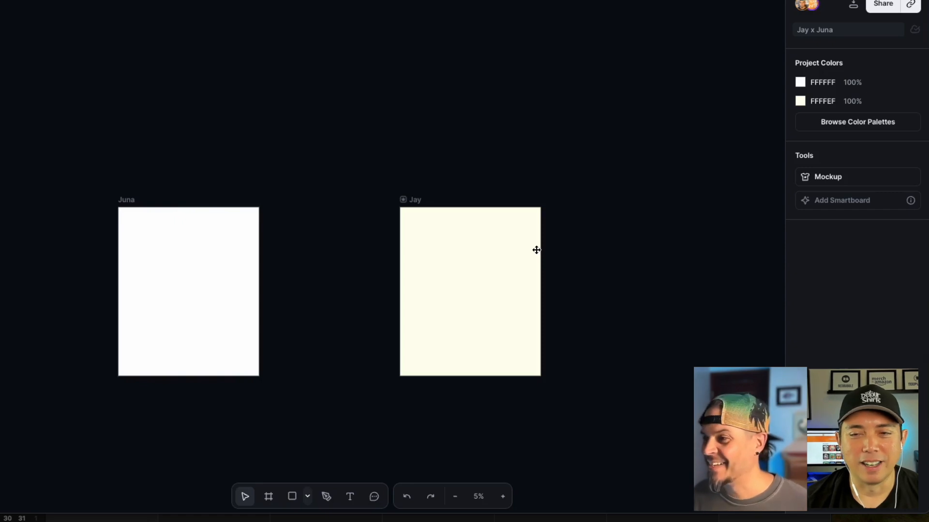
scroll(504, 298, up, 5)
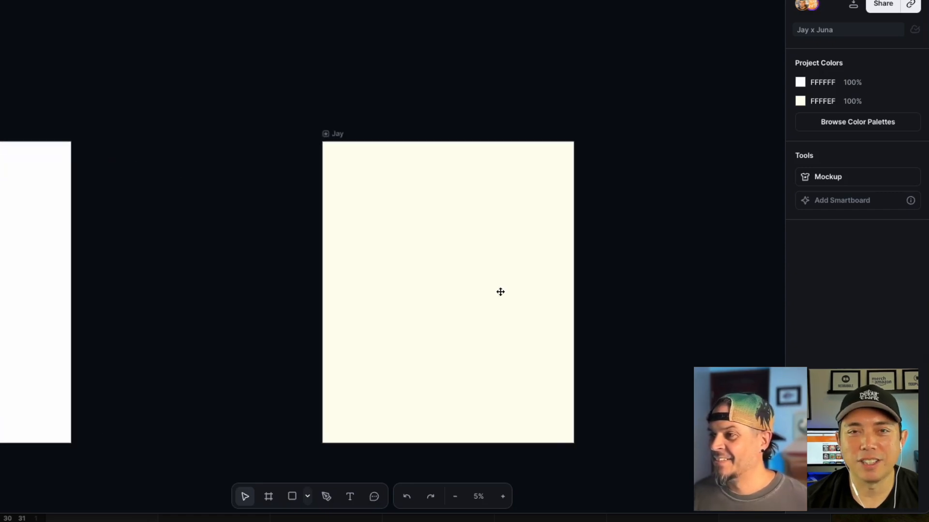
scroll(494, 278, left, 2)
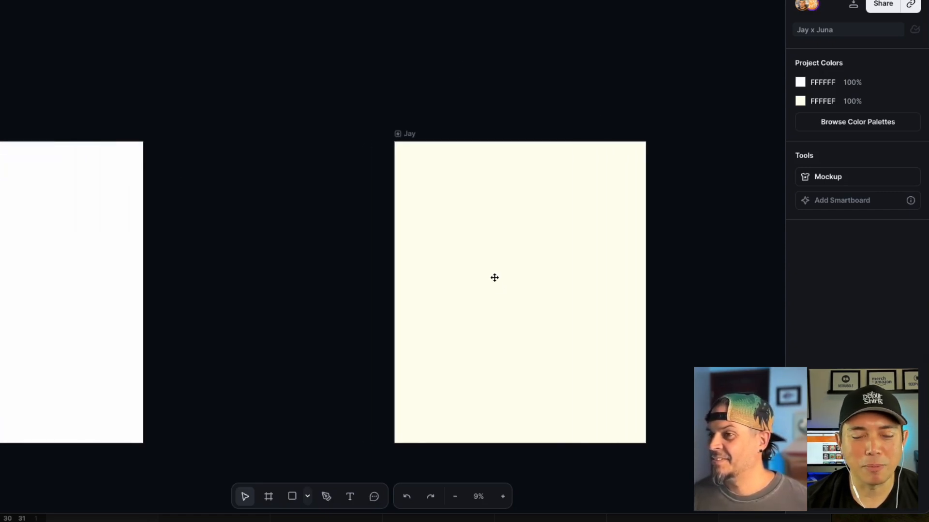
scroll(494, 278, right, 3)
scroll(495, 278, down, 1)
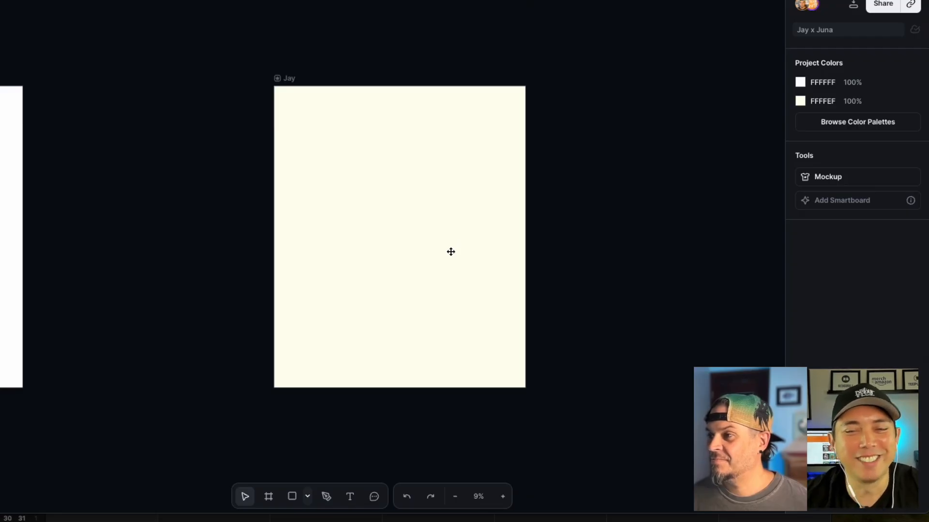
scroll(451, 252, up, 3)
scroll(450, 252, down, 3)
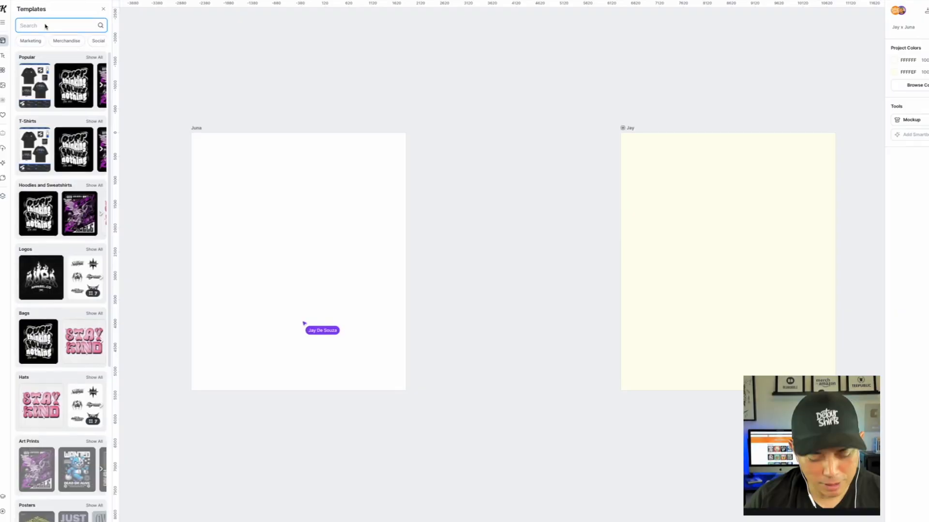
- Search the template library for fishing and browse the results for vintage-looking reference designs
text(fishing)
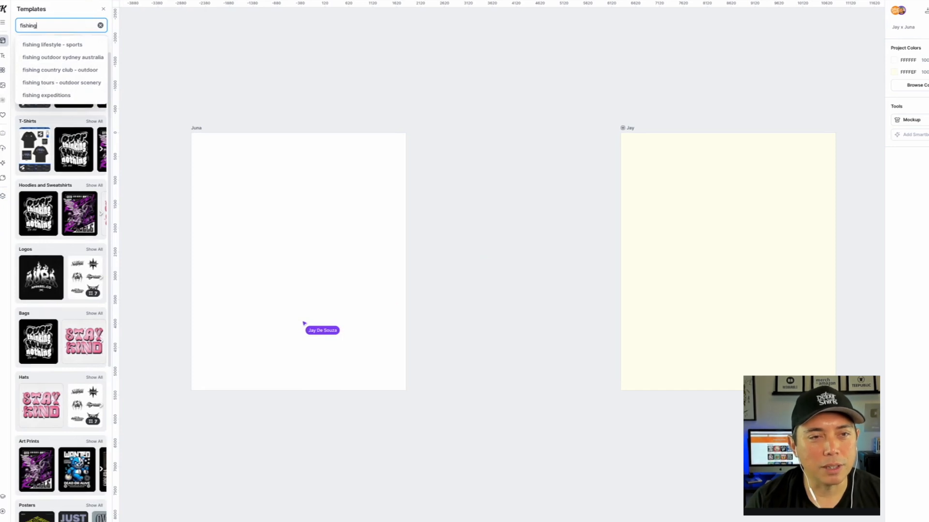
key(Return)
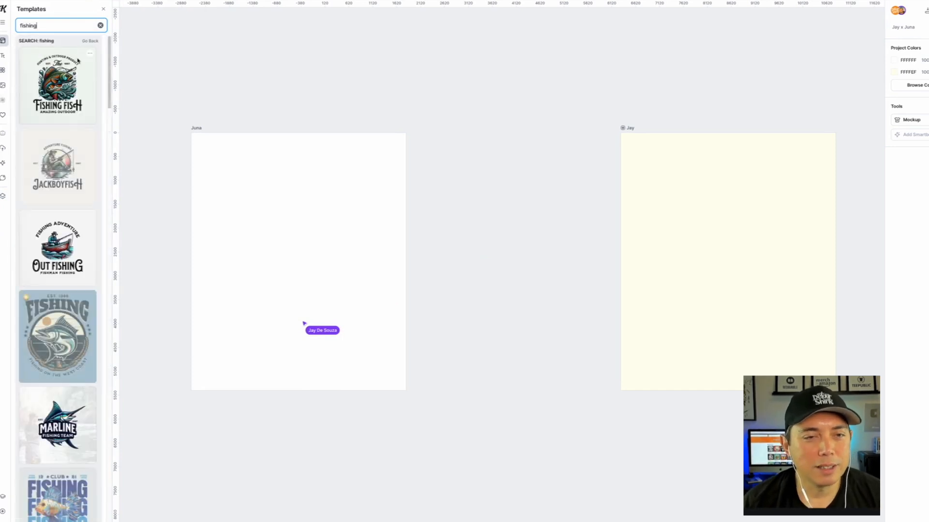
scroll(68, 213, down, 6)
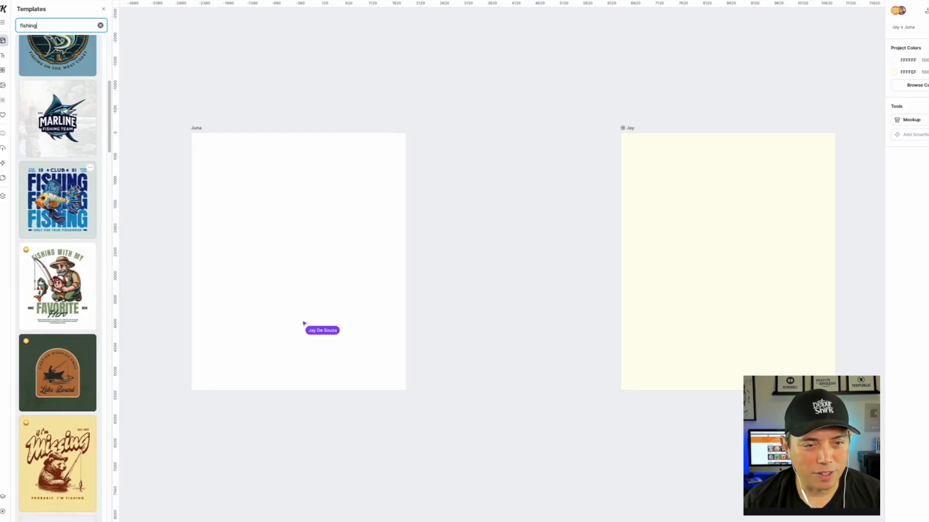
scroll(78, 191, down, 6)
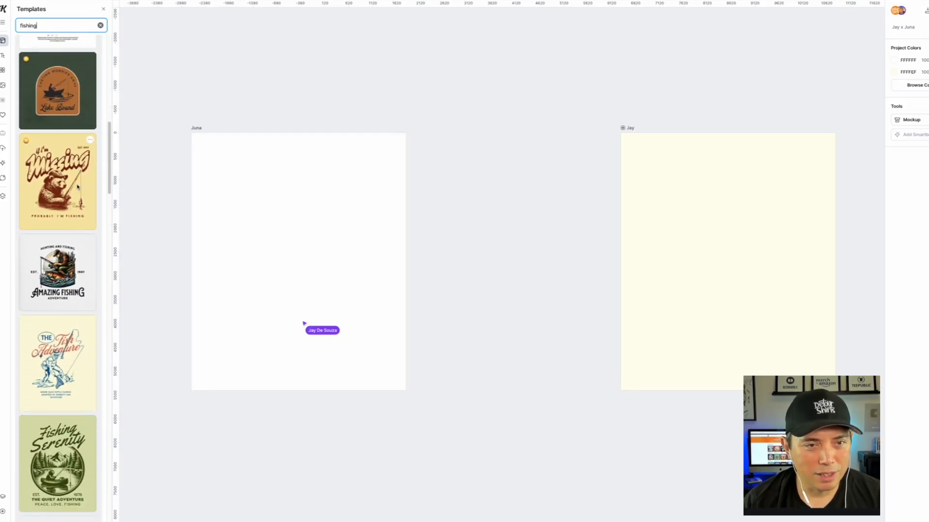
scroll(80, 185, down, 6)
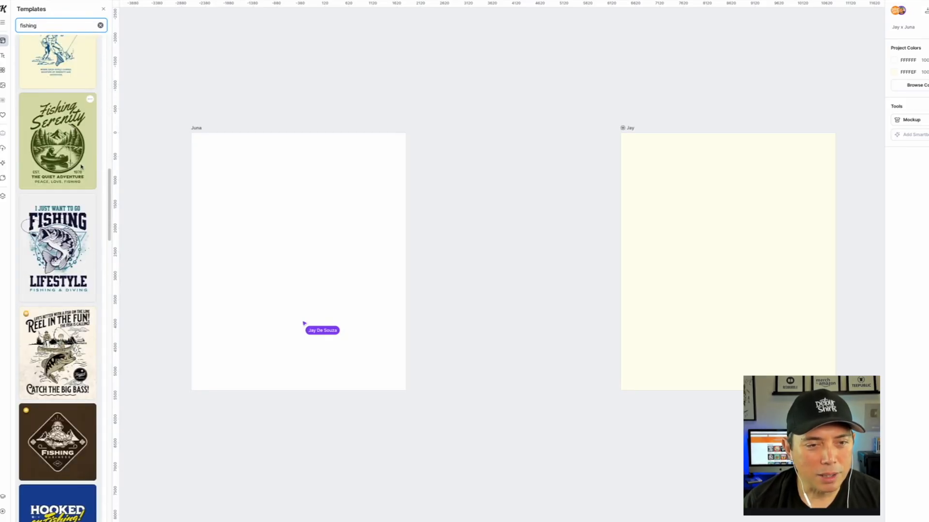
scroll(66, 184, down, 9)
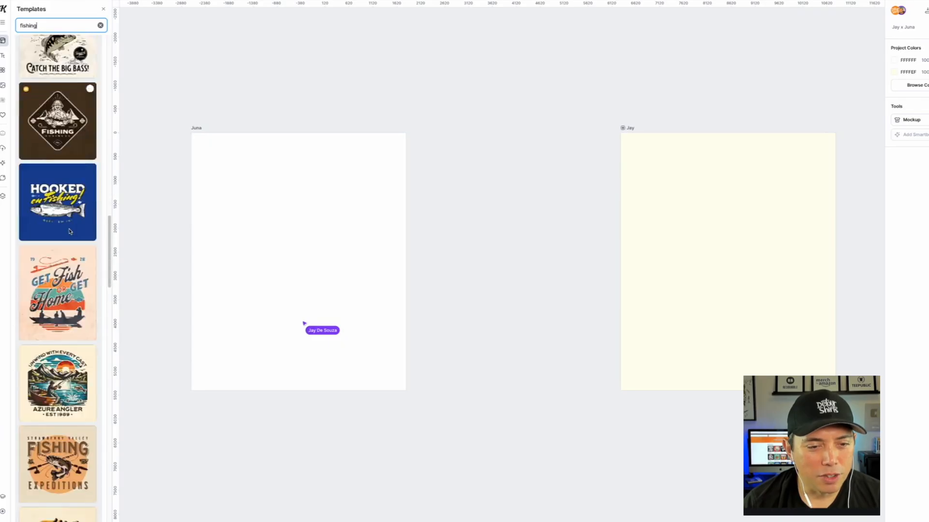
scroll(69, 231, down, 4)
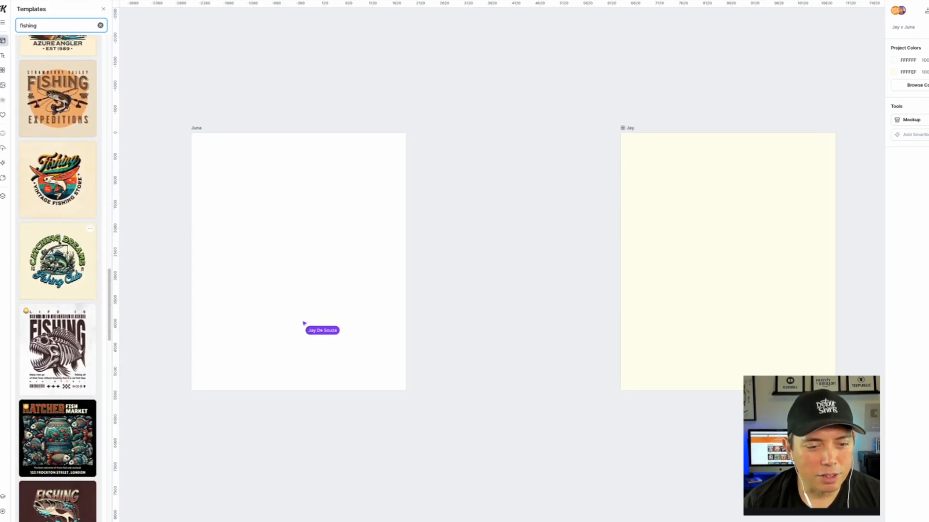
scroll(68, 231, down, 5)
scroll(57, 279, down, 3)
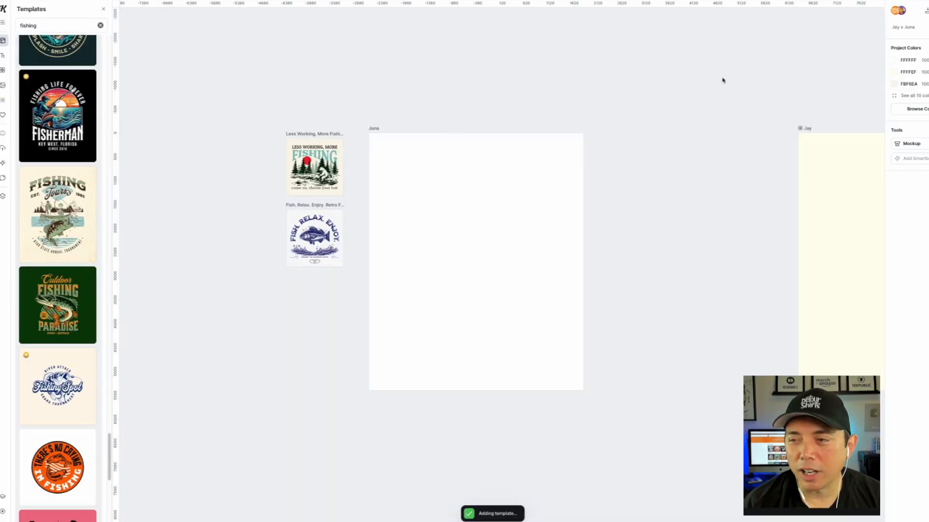
- Move the Fishing Tours template artboard from beside the cream artboard to the left of the Less Working, More Fishing template
drag(726, 74, 423, 68)
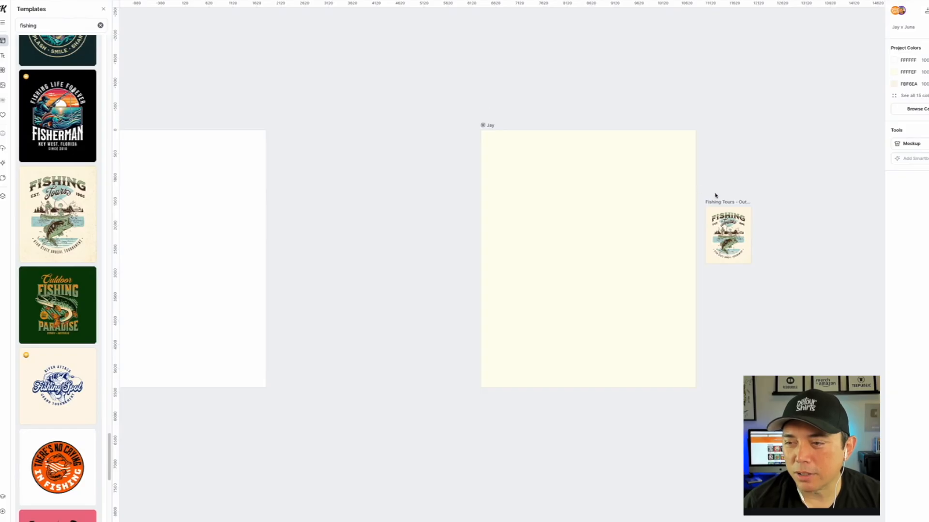
drag(728, 203, 213, 26)
drag(315, 84, 707, 109)
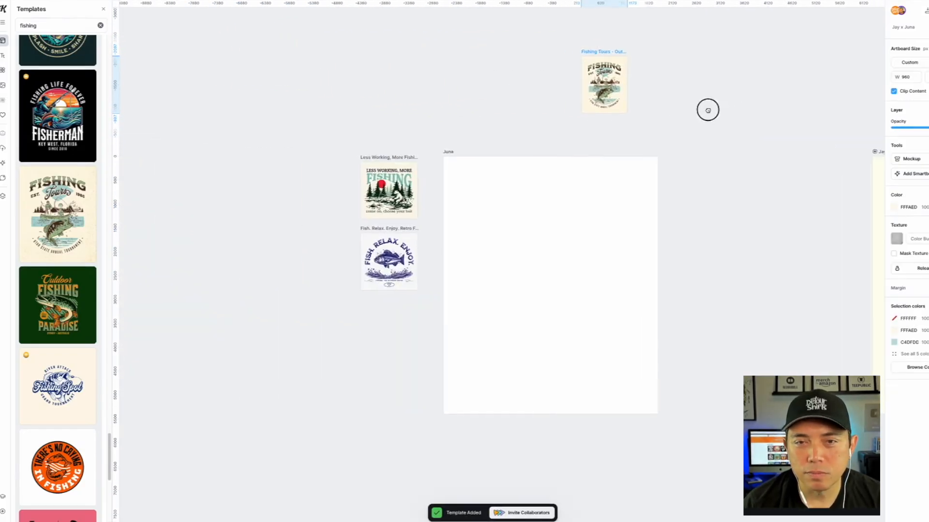
drag(609, 51, 367, 158)
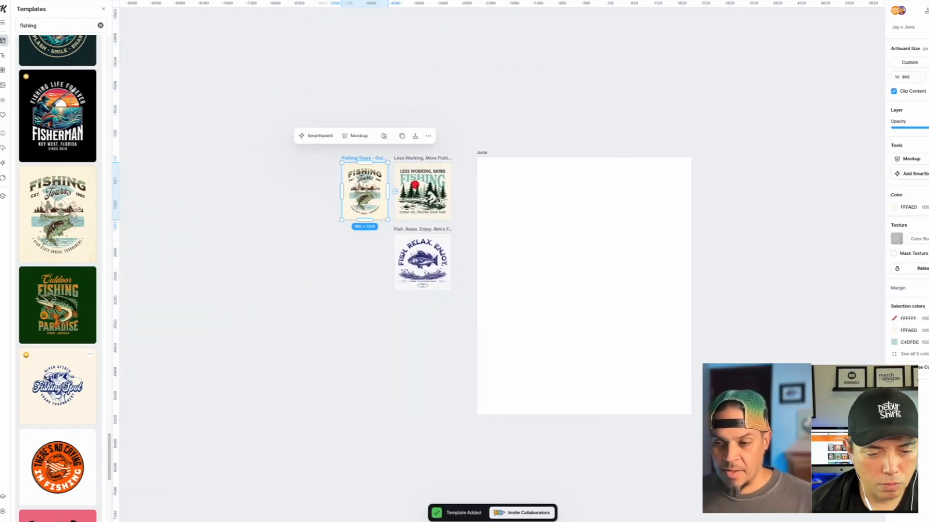
- Add the Casting Dreams template from the fishing results and place it below the Fishing Tours template
scroll(39, 384, down, 9)
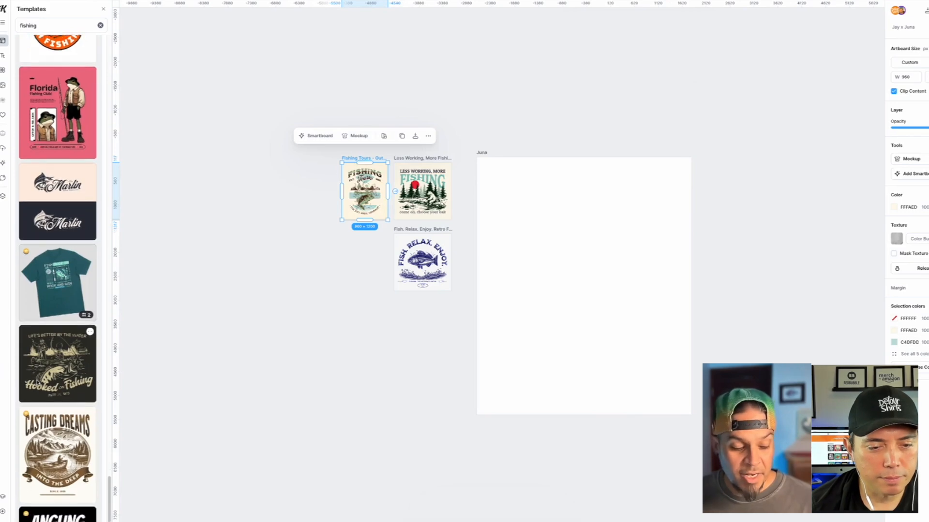
scroll(38, 383, down, 4)
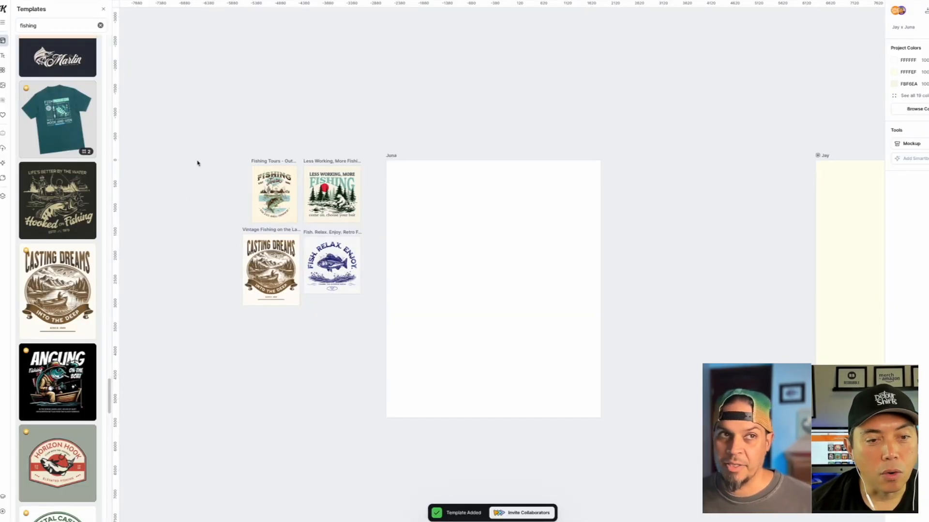
- Add The Ultimate Fishing Experience template and place it below the Fish. Relax. Enjoy. template
scroll(58, 338, down, 7)
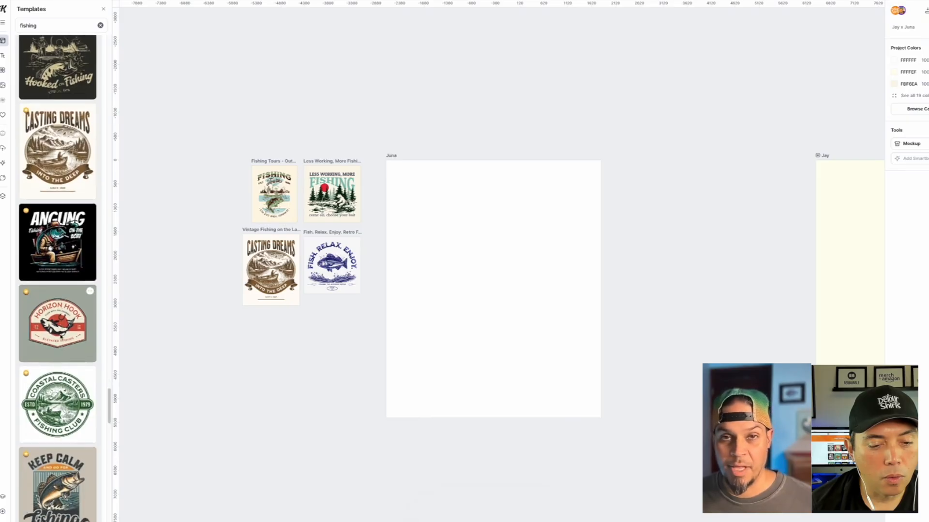
scroll(58, 339, down, 6)
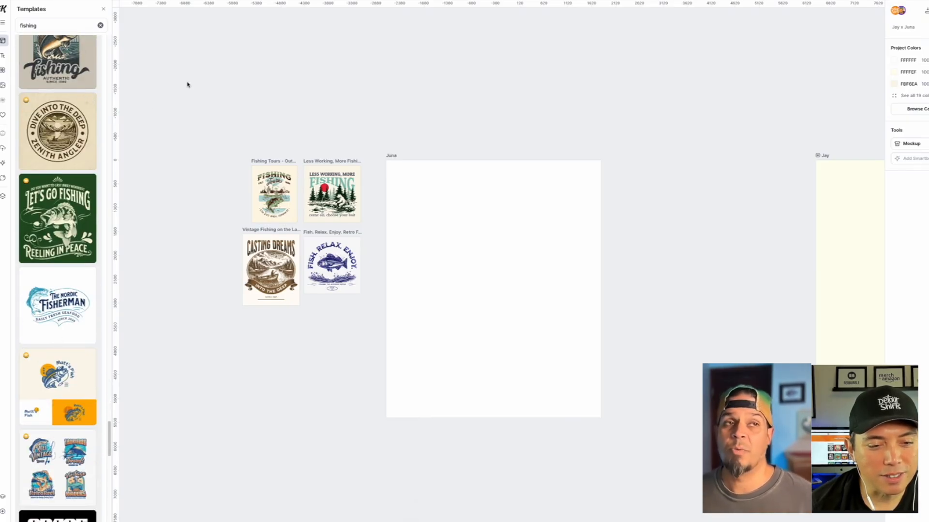
scroll(52, 277, down, 8)
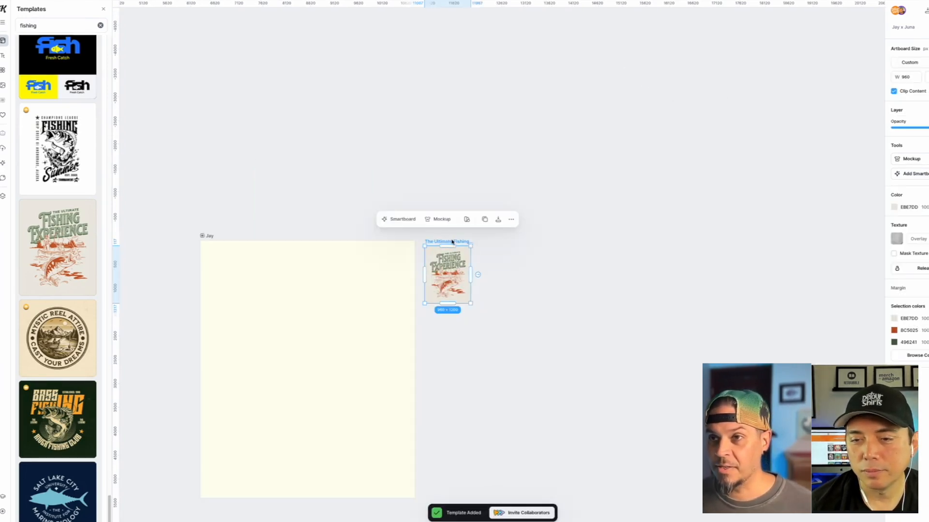
drag(603, 85, 204, 86)
scroll(204, 86, left, 5)
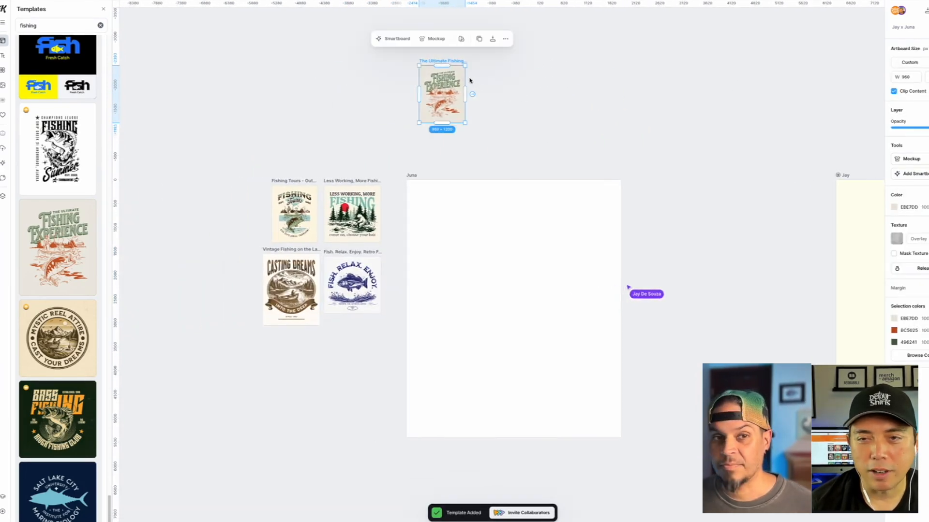
drag(451, 63, 364, 326)
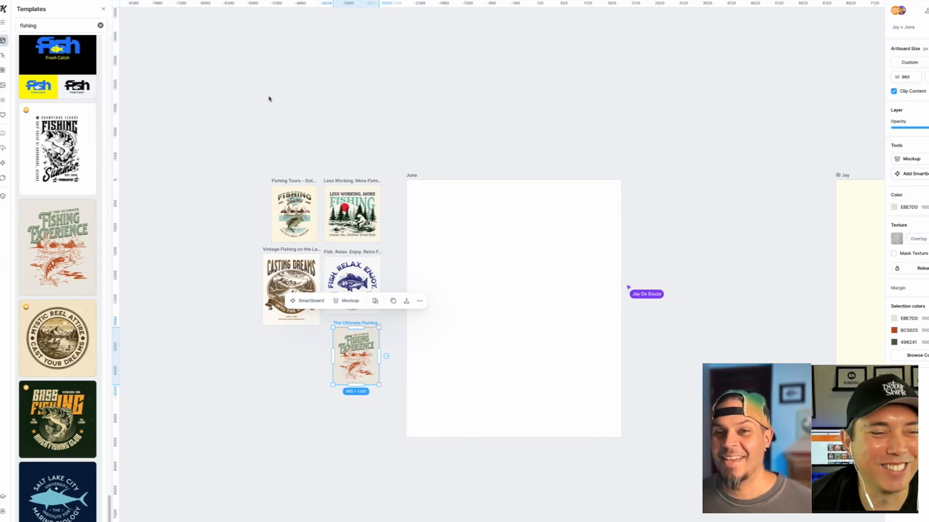
- Add the Reel Anglers fishing club template and place it to the left of The Ultimate Fishing Experience
scroll(83, 267, down, 4)
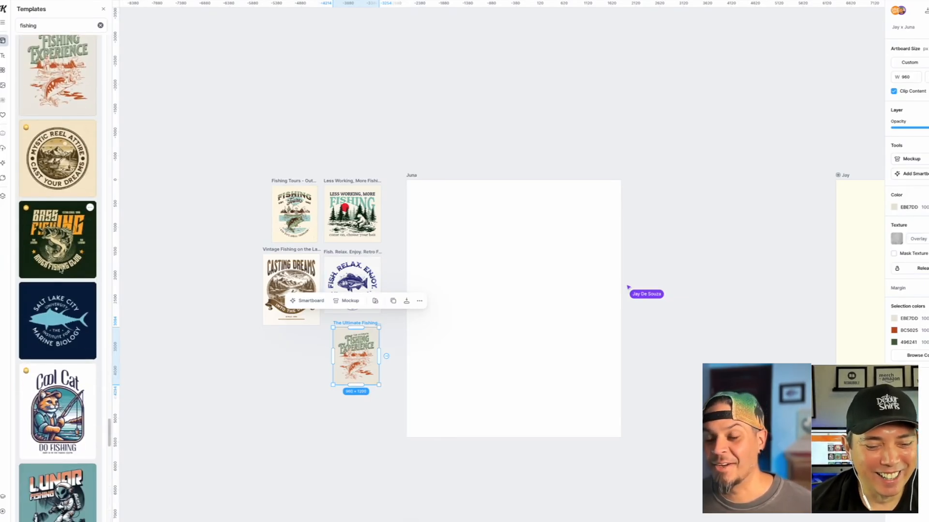
scroll(58, 279, down, 10)
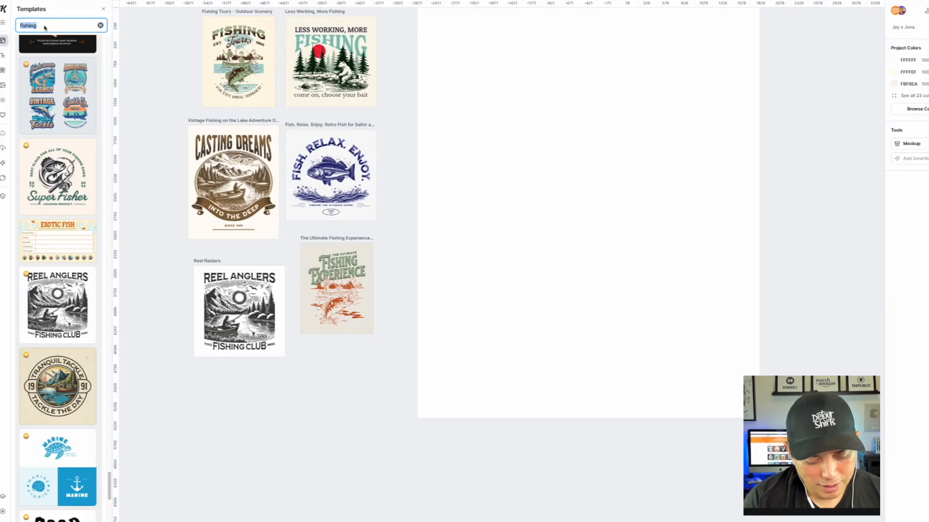
- Search the template library for 50s and refine the search to 50s tshirt
text(50)
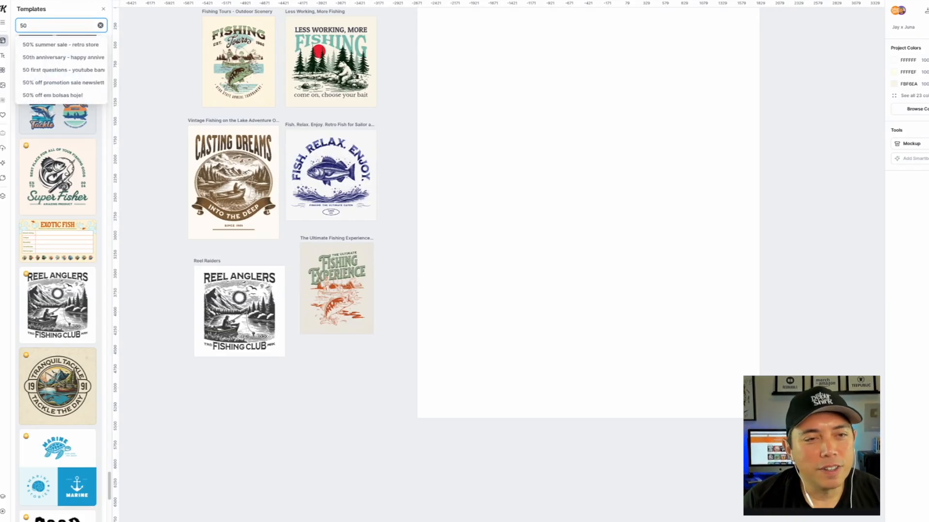
text(s)
key(Return)
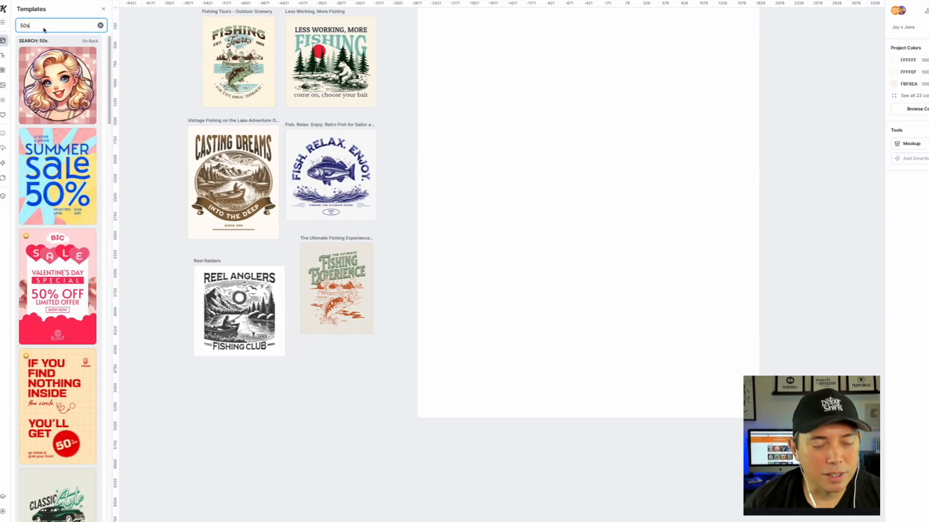
text(tshirt)
key(Return)
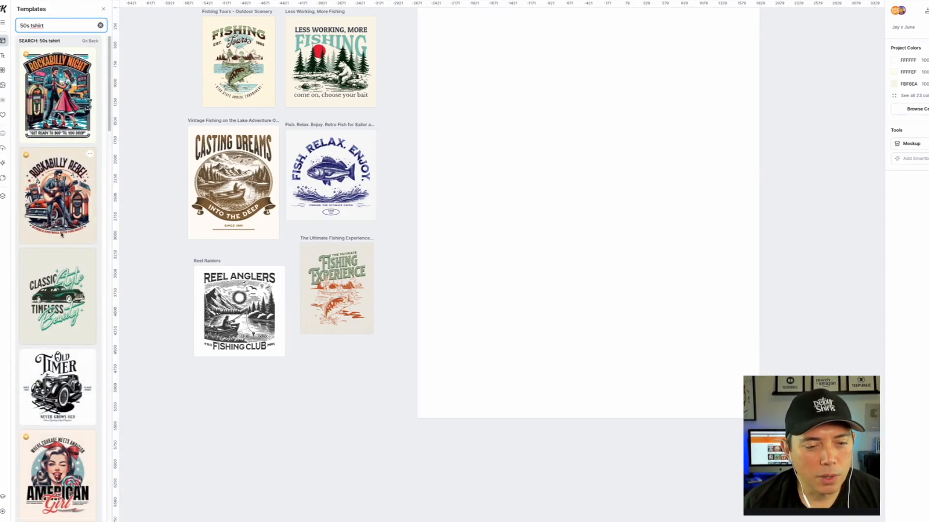
- Add the Vintage Bike template from the 50s results and place it above the Fishing Tours template
scroll(61, 235, down, 2)
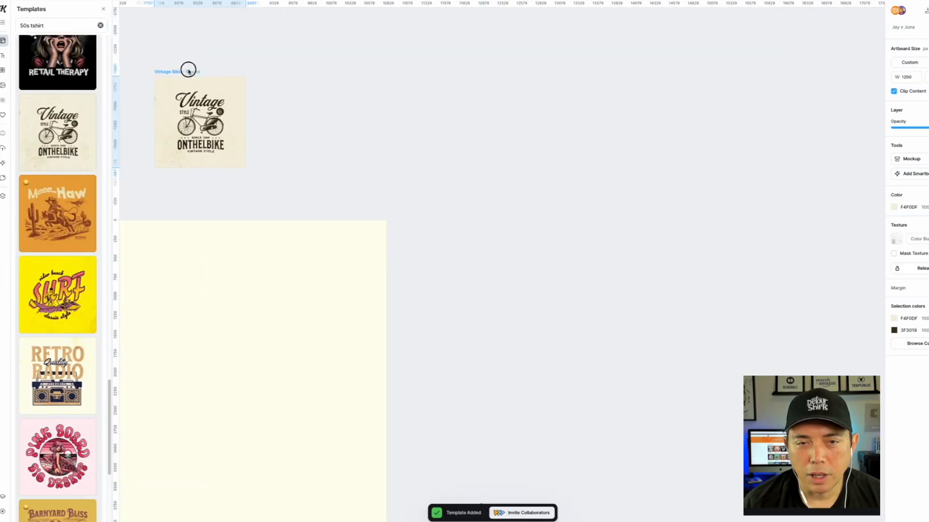
scroll(189, 68, left, 10)
drag(654, 41, 216, 64)
scroll(357, 124, left, 10)
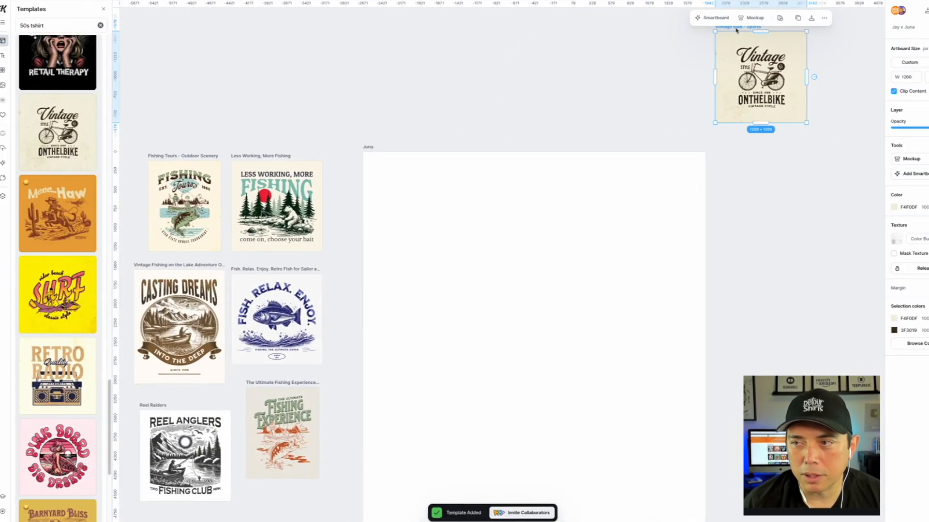
drag(735, 30, 154, 46)
click(336, 76)
scroll(61, 289, down, 2)
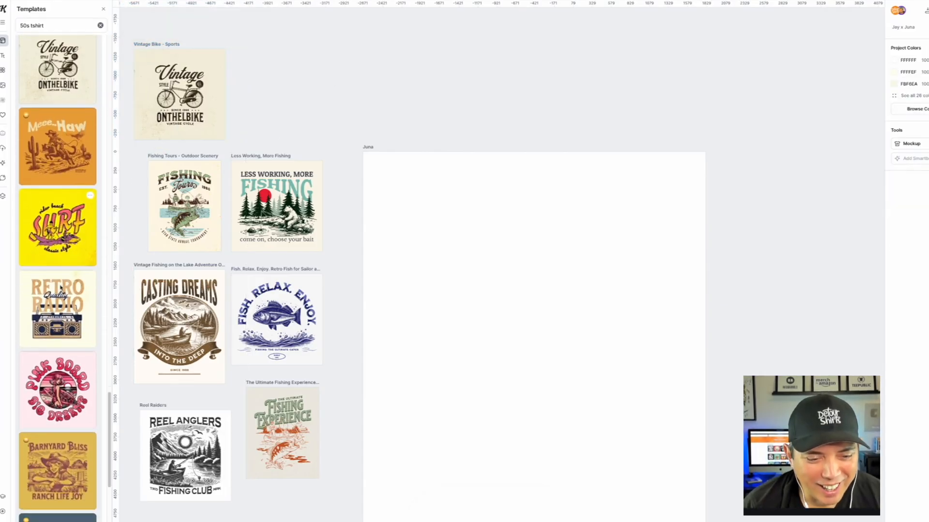
- Add the Barnyard Bliss cowgirl template and place it to the right of the Vintage Bike template
scroll(60, 288, down, 5)
scroll(409, 118, right, 10)
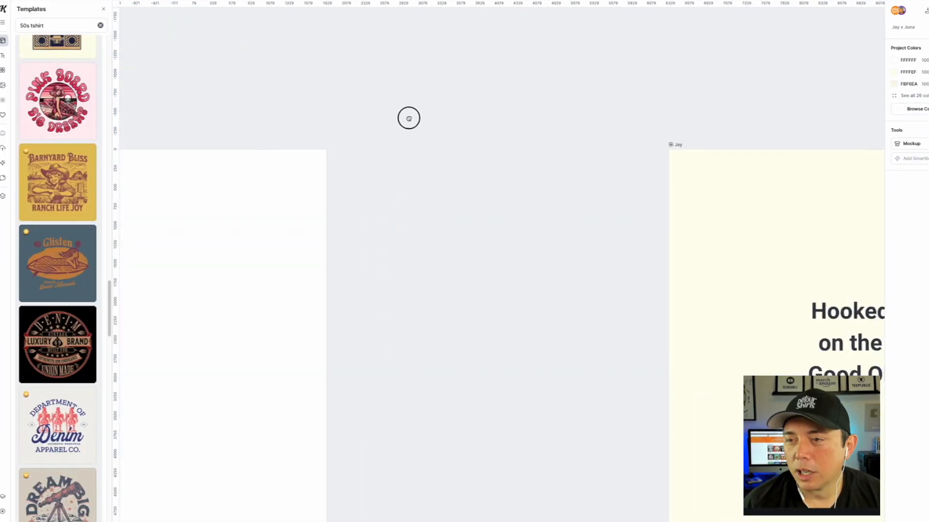
scroll(408, 118, right, 5)
scroll(568, 224, down, 3)
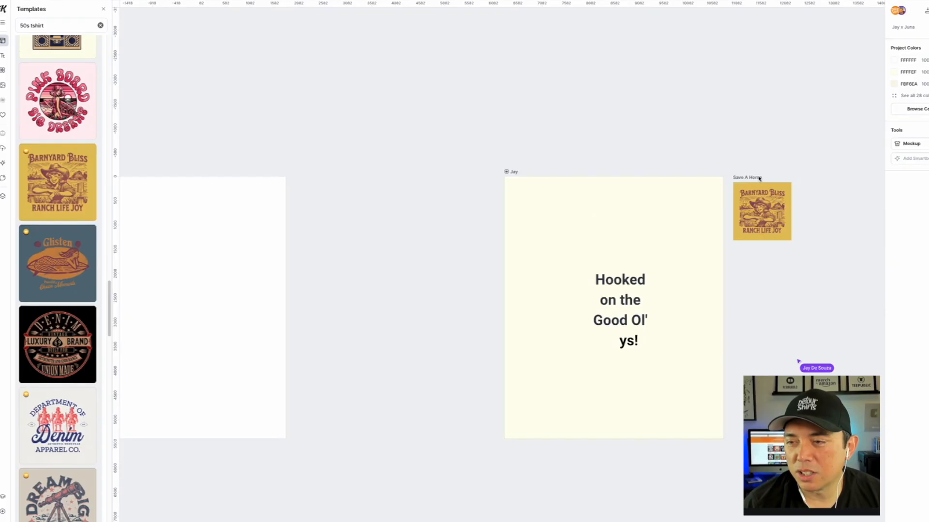
drag(759, 178, 186, 76)
scroll(284, 116, left, 8)
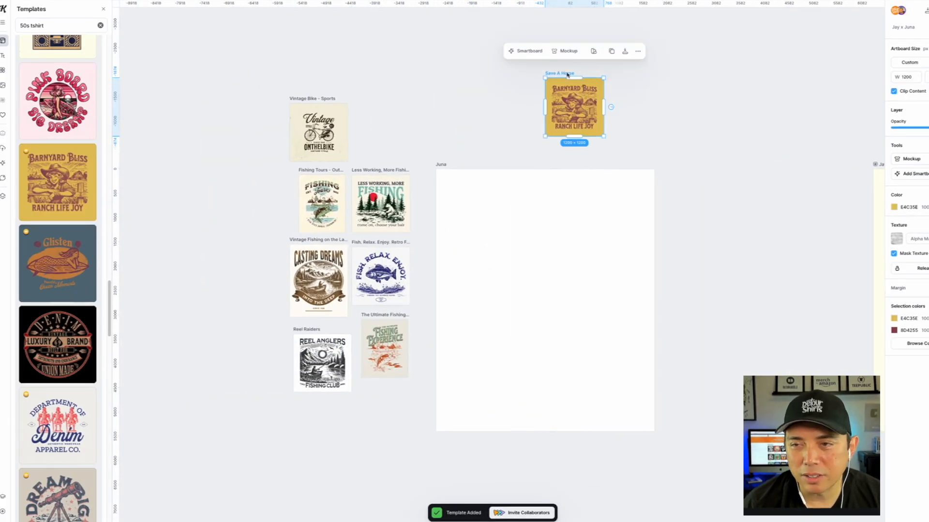
drag(568, 74, 378, 100)
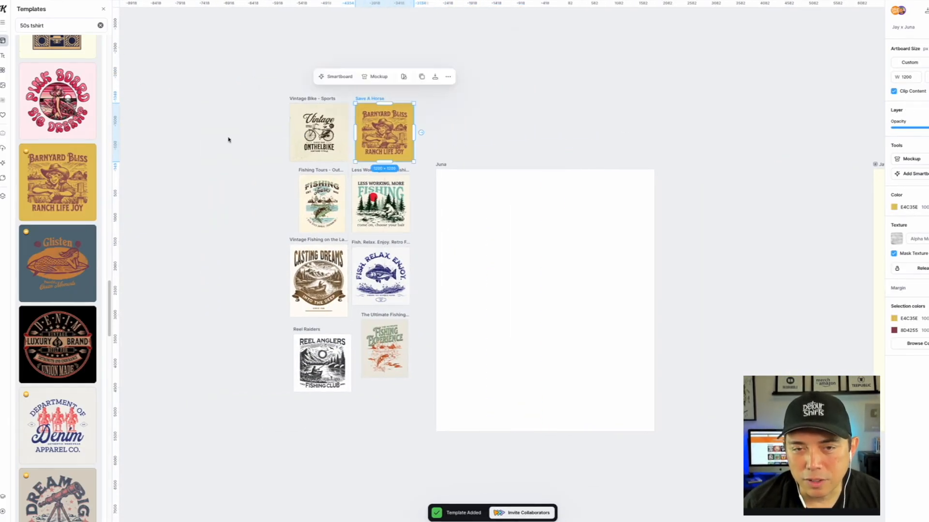
click(228, 140)
- Browse further through the 50s tshirt template results for more vintage design references
scroll(66, 284, down, 12)
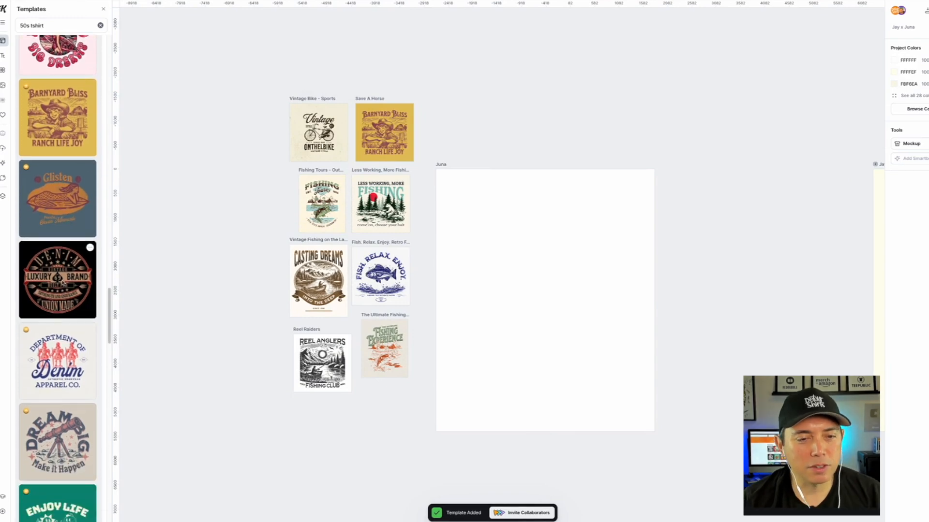
scroll(58, 284, down, 10)
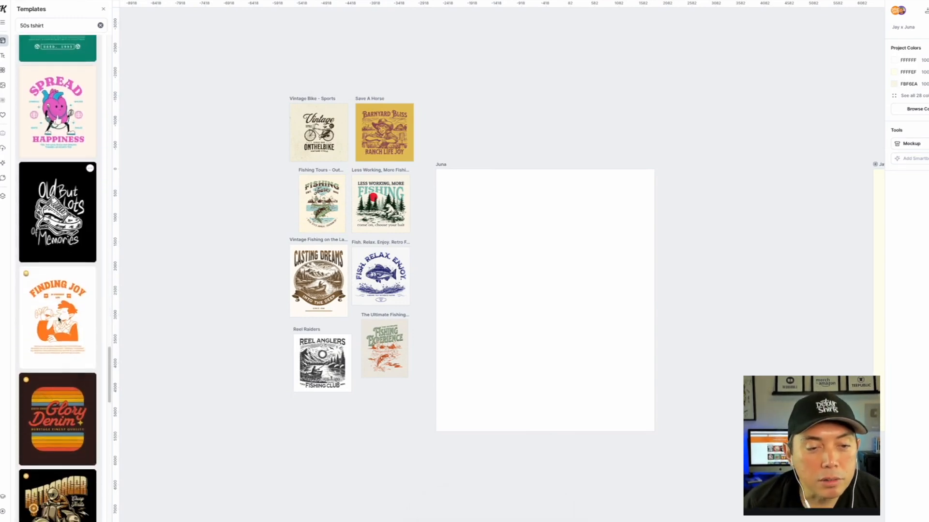
scroll(58, 284, down, 5)
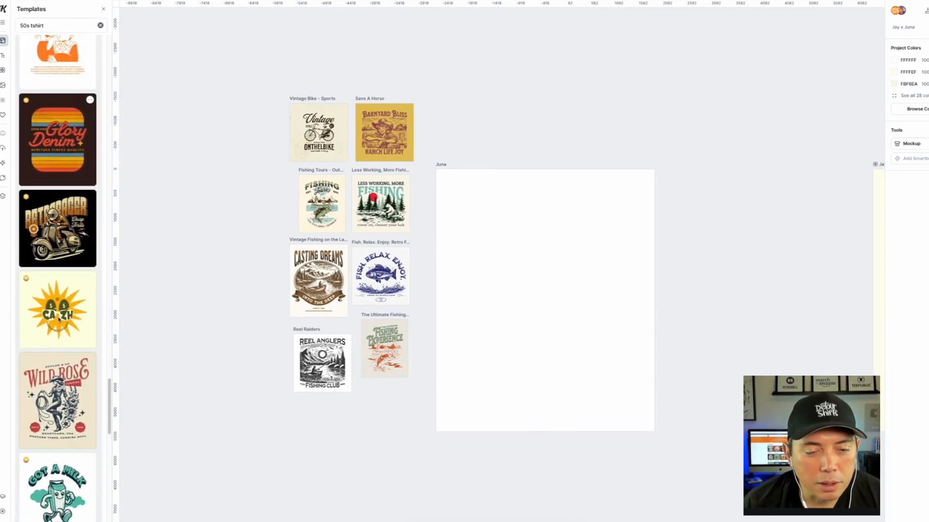
scroll(59, 319, down, 5)
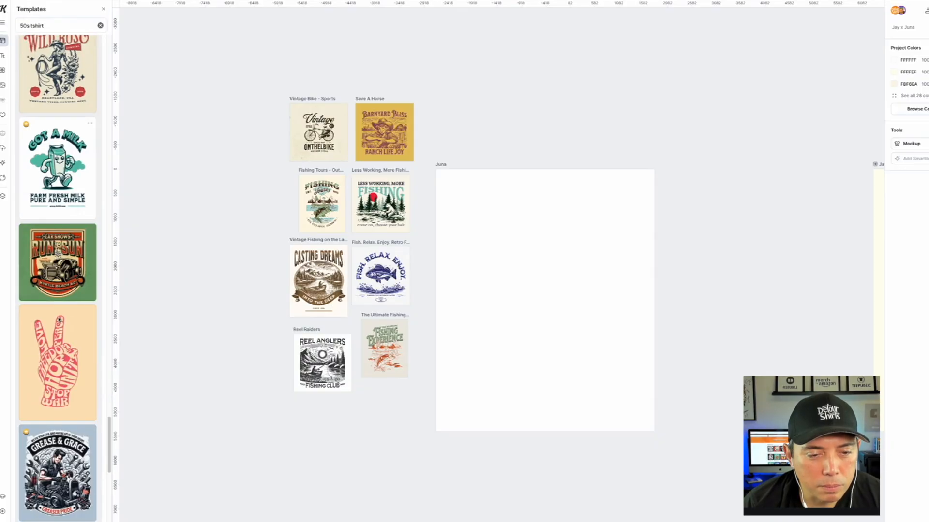
scroll(59, 319, down, 1)
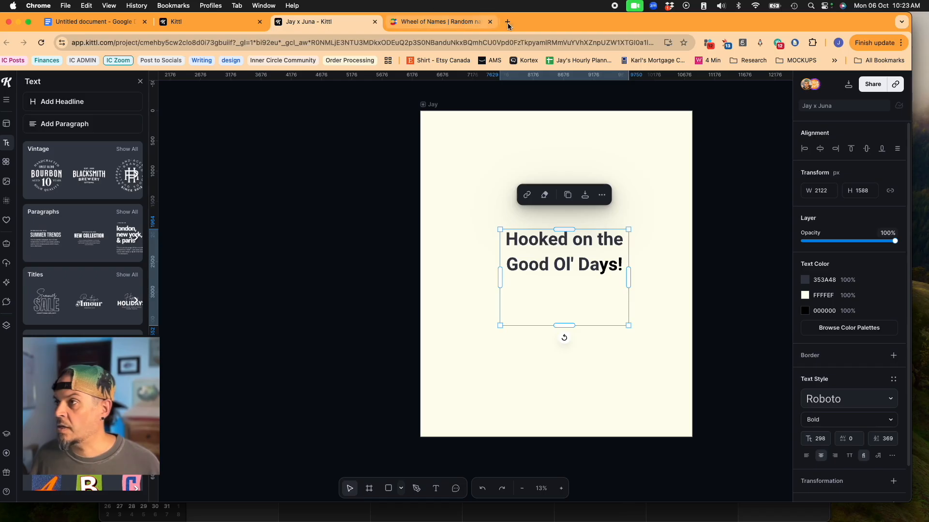
- Search Google Images for 50s aesthetic in a new browser tab
click(508, 21)
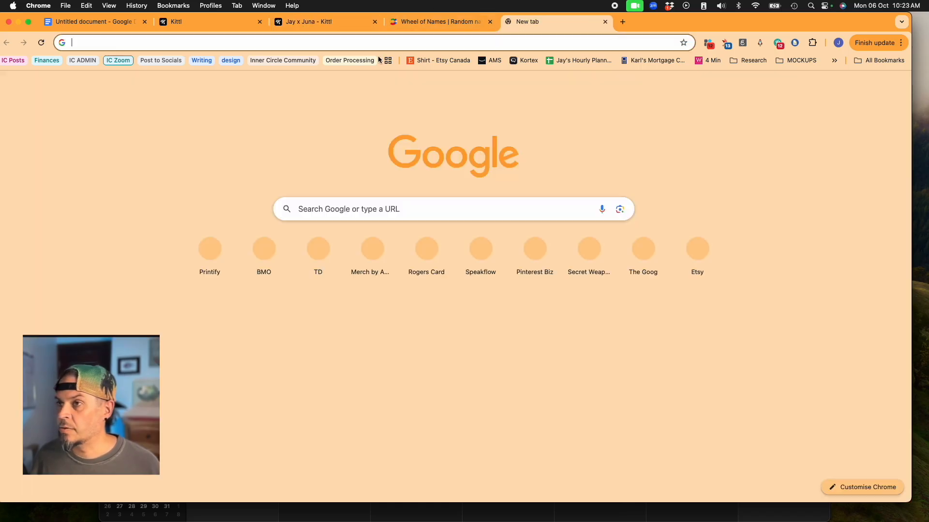
text(5)
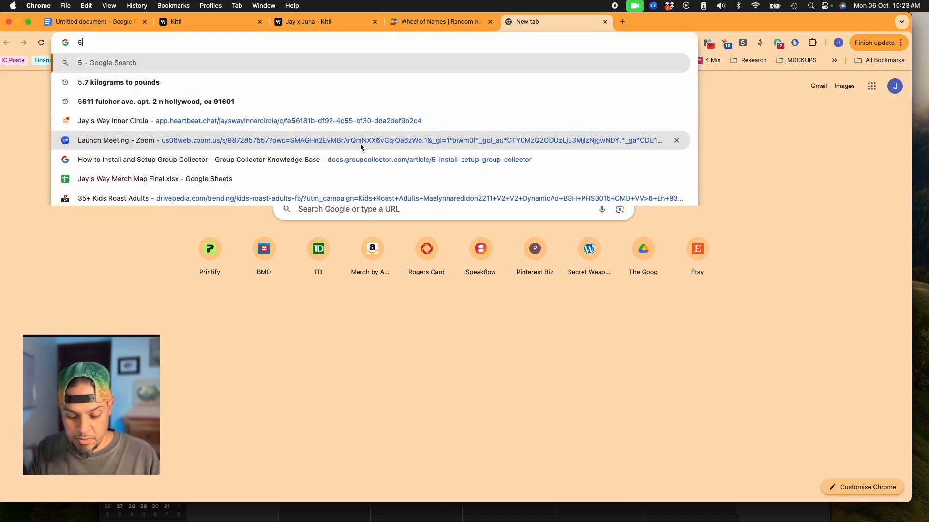
text(0s aes)
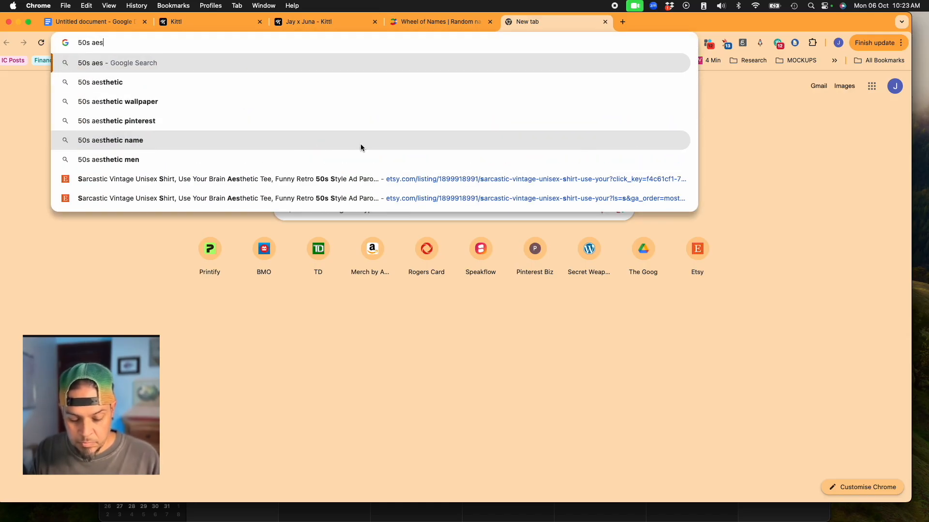
text(thetic)
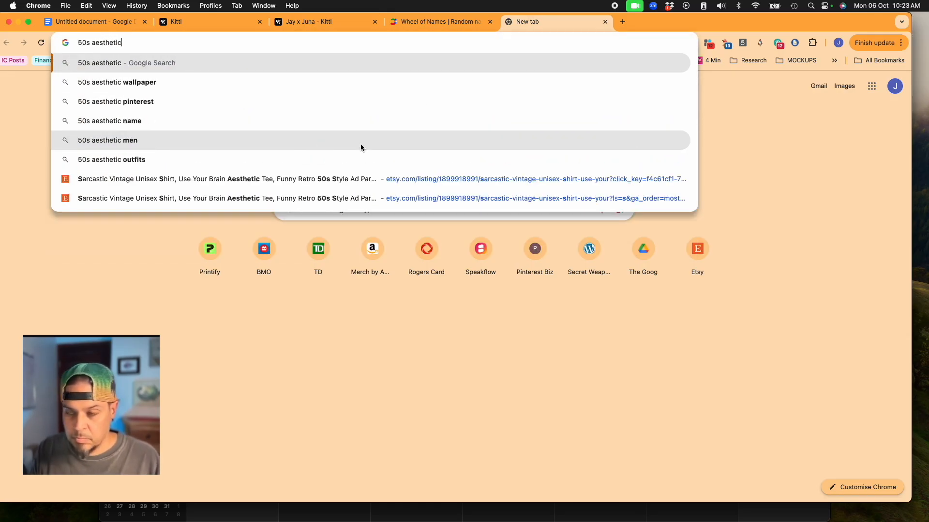
key(Return)
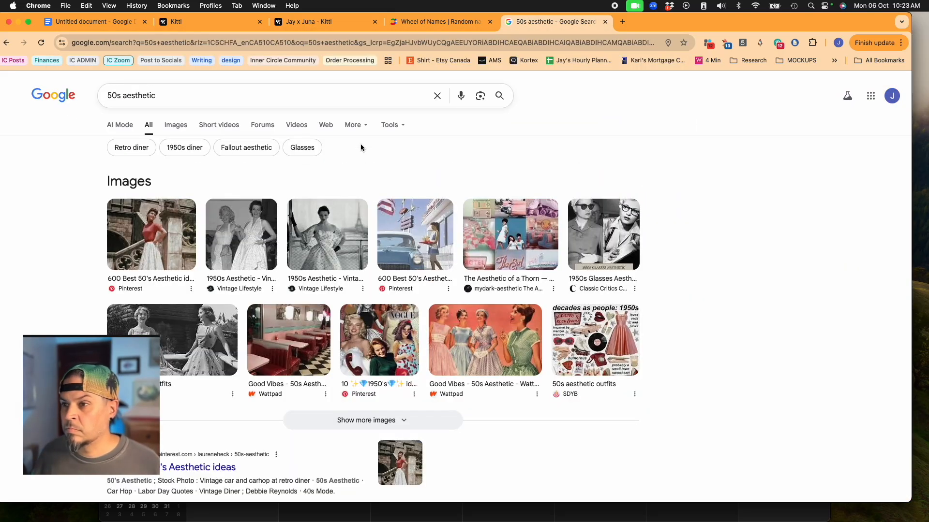
click(176, 125)
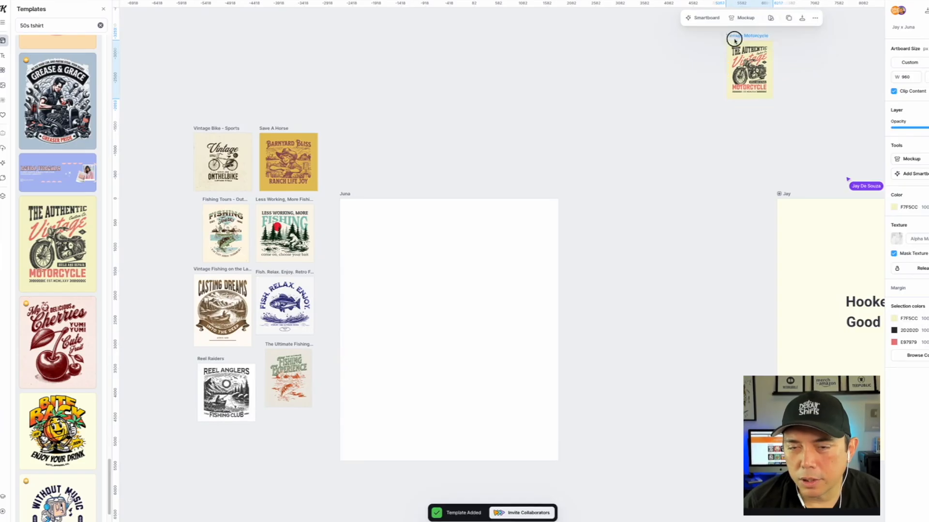
- Place the Vintage Motorcycle template to the right of the Barnyard Bliss template, leaving a gap between them
drag(732, 37, 373, 114)
scroll(394, 162, up, 5)
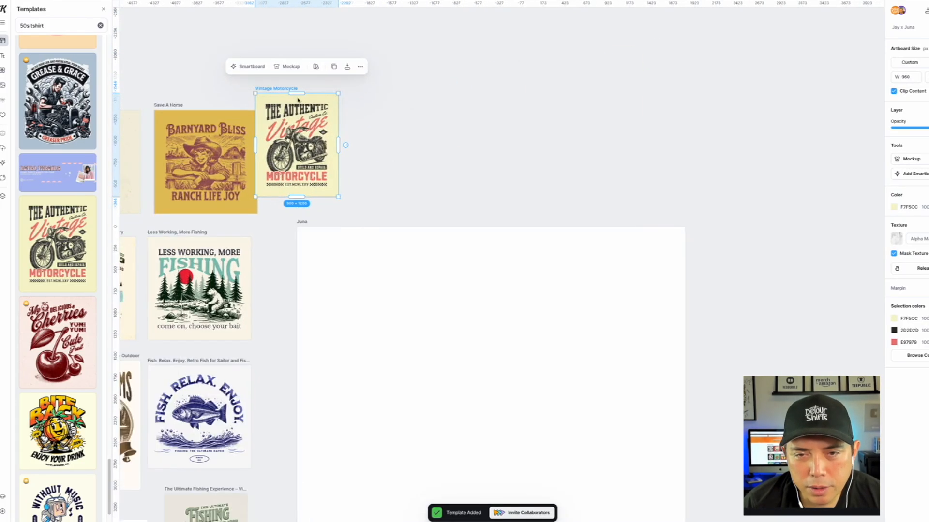
drag(290, 90, 350, 80)
click(464, 141)
scroll(464, 141, down, 5)
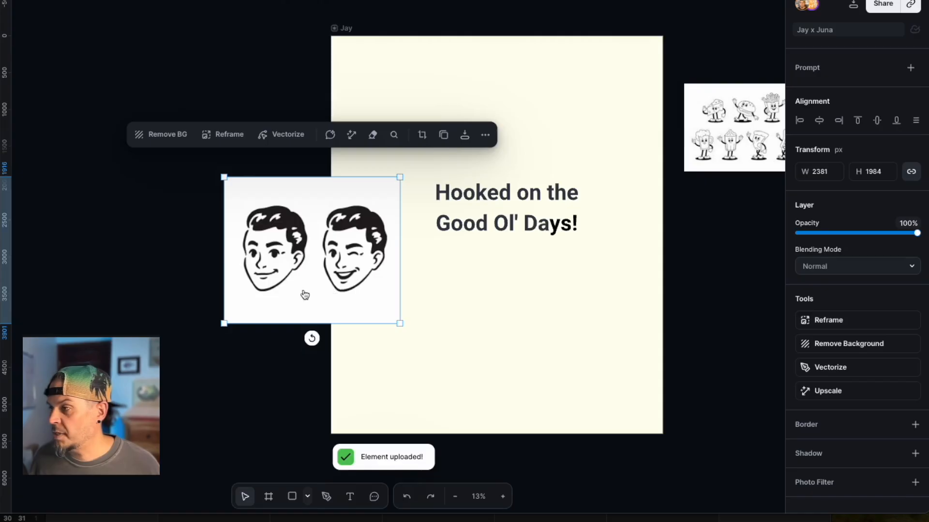
- Move the picture of the two retro men's faces to the right of the Hooked on the Good Ol' Days artboard
drag(305, 294, 758, 294)
scroll(759, 300, right, 3)
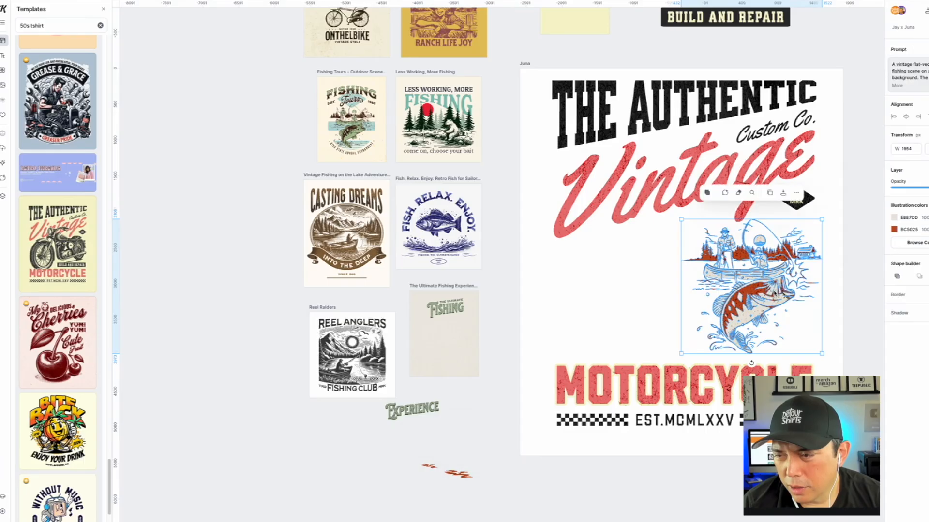
- Fit the fishing boat illustration below the Vintage lettering and centre the lettering horizontally on the artboard
drag(829, 363, 740, 335)
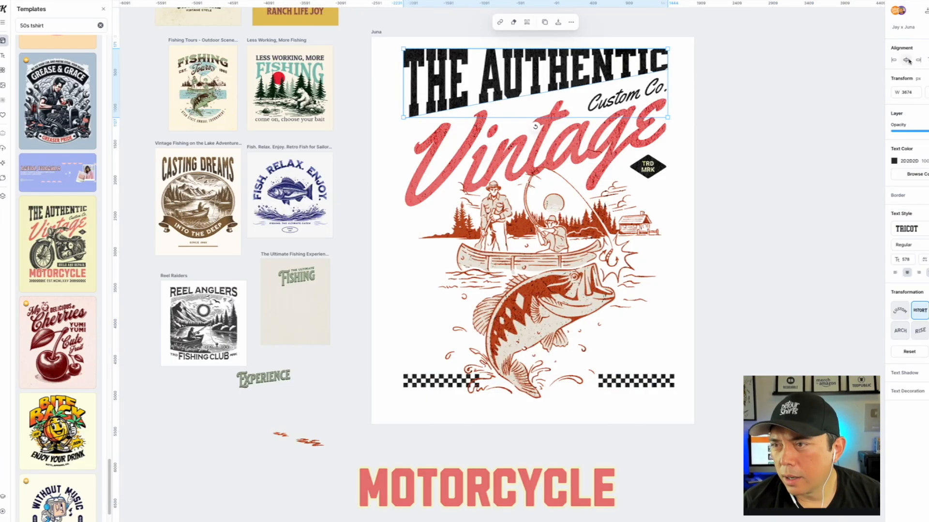
click(598, 144)
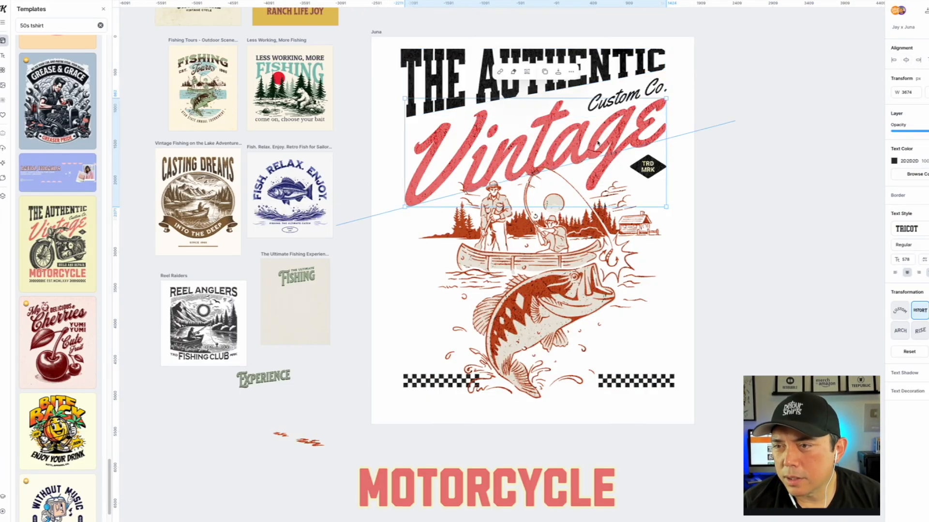
click(905, 61)
click(778, 109)
drag(560, 264, 585, 251)
- Try to replace the red Vintage lettering with the word Fish
click(612, 156)
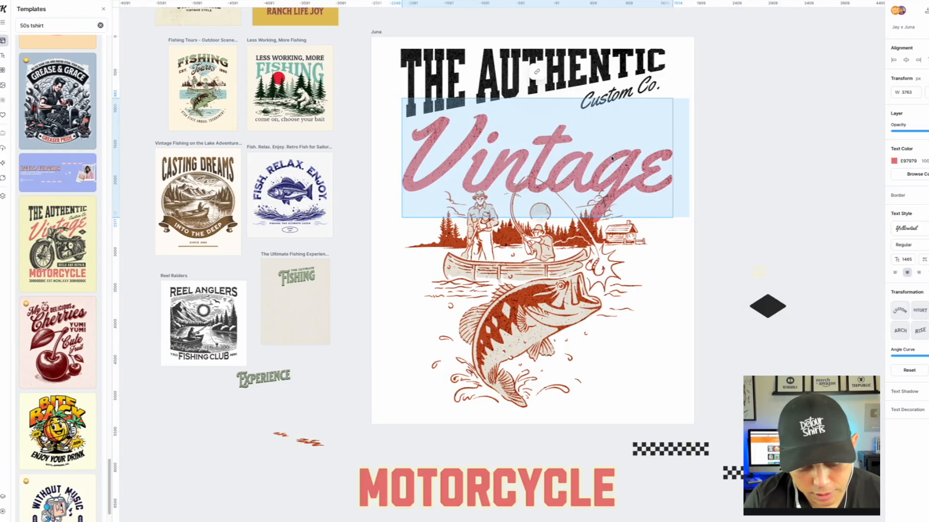
text(F)
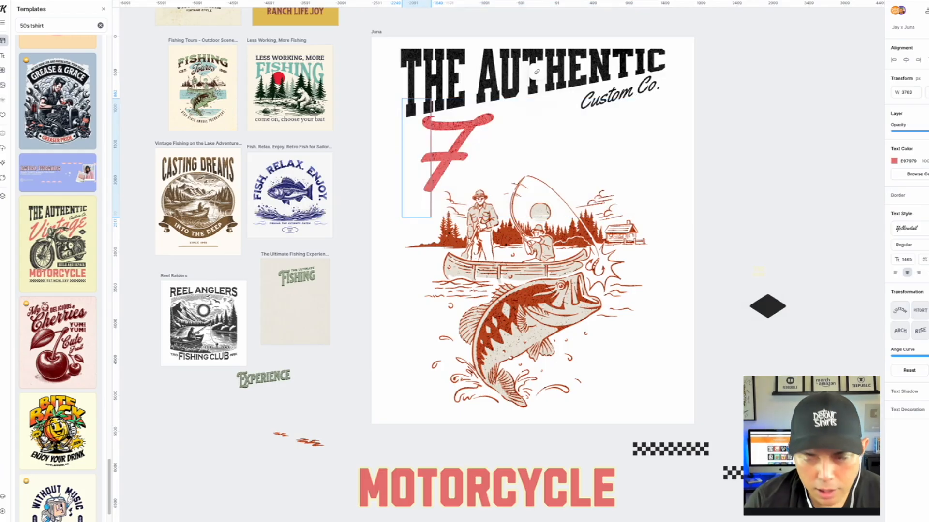
text(N)
key(BackSpace)
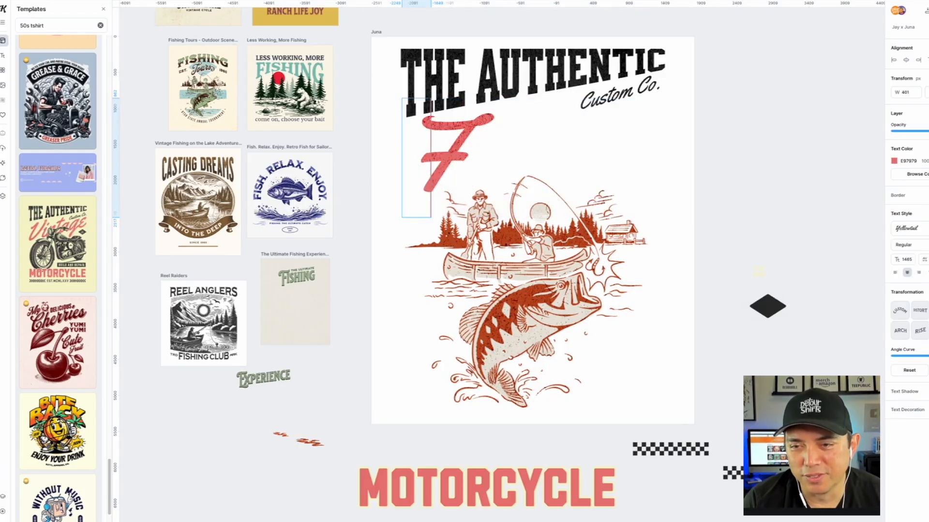
key(Caps_Lock)
text(ish)
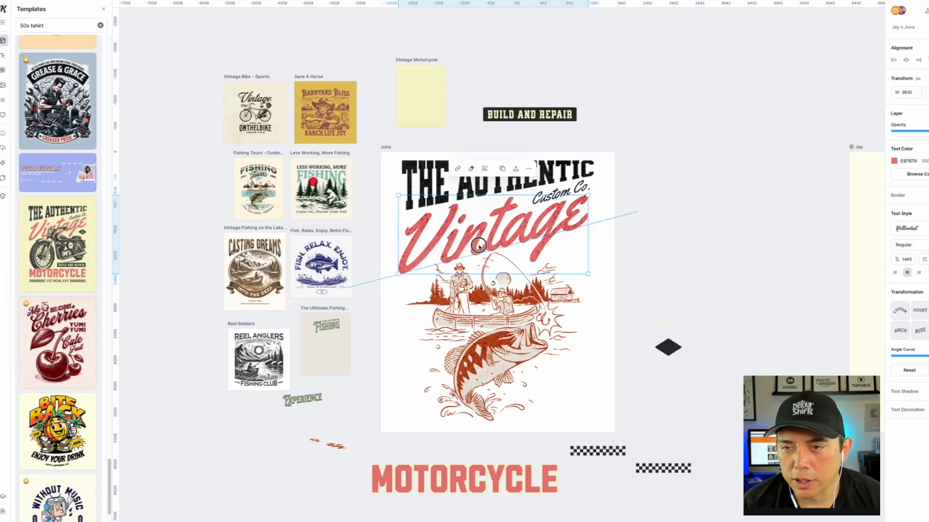
drag(479, 245, 483, 247)
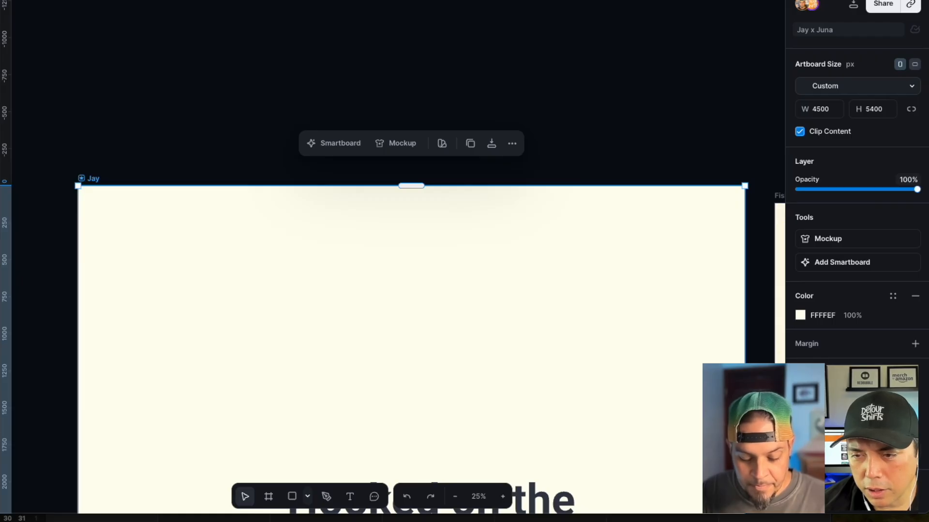
- Review the references beside the Hooked on the Good Ol' Days artboard and compare it with the vintage fishing layout
scroll(327, 218, right, 15)
scroll(327, 218, down, 2)
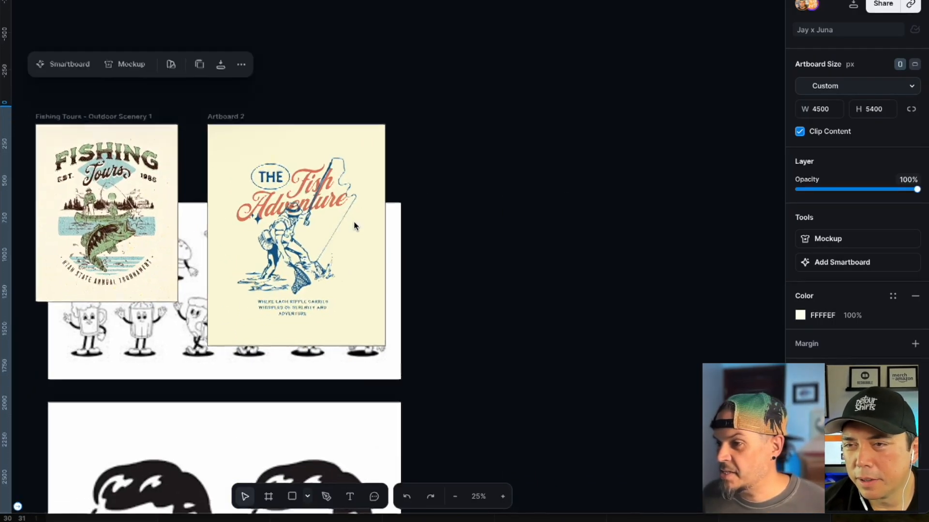
scroll(175, 239, up, 1)
scroll(170, 241, left, 20)
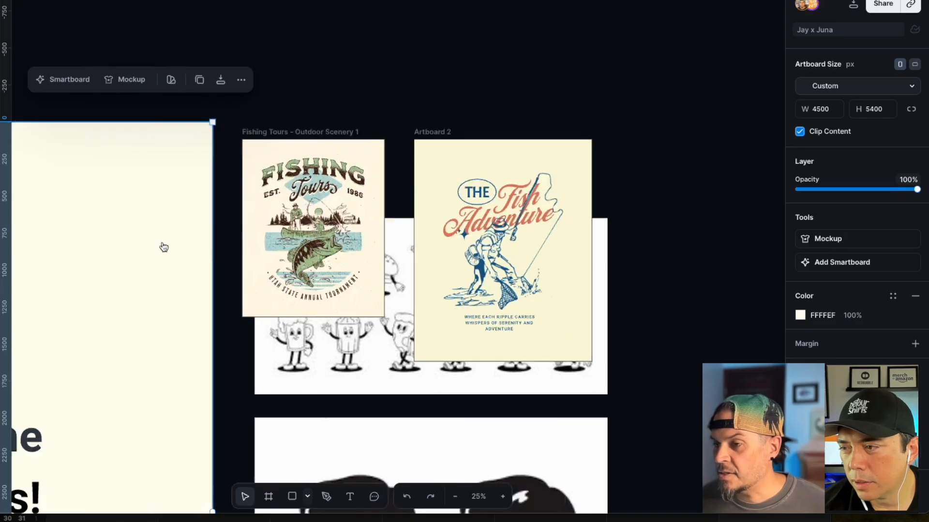
click(157, 242)
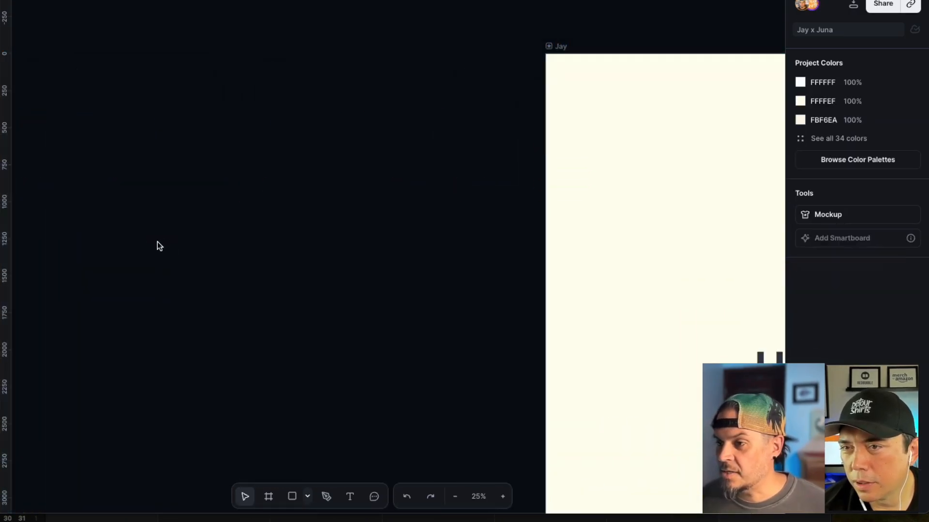
scroll(157, 243, down, 5)
scroll(157, 242, left, 5)
scroll(158, 243, left, 5)
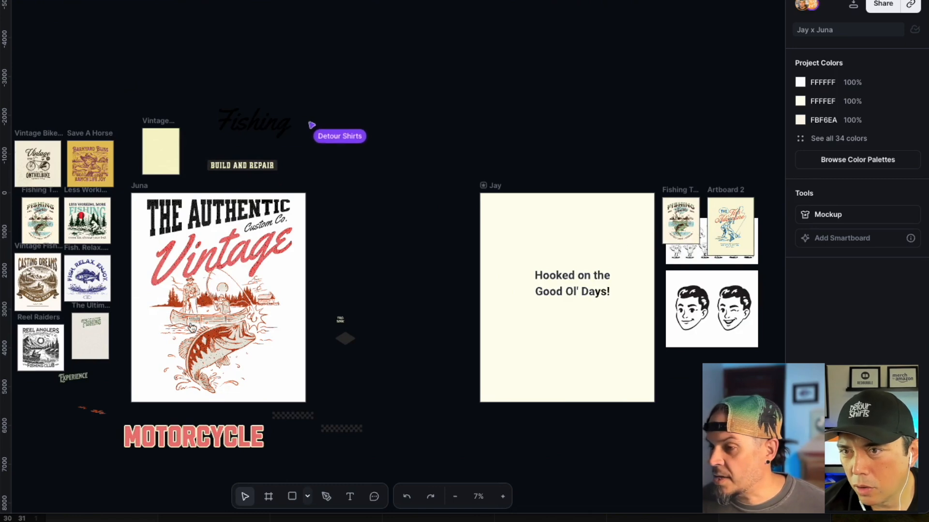
scroll(175, 321, left, 3)
scroll(284, 323, right, 12)
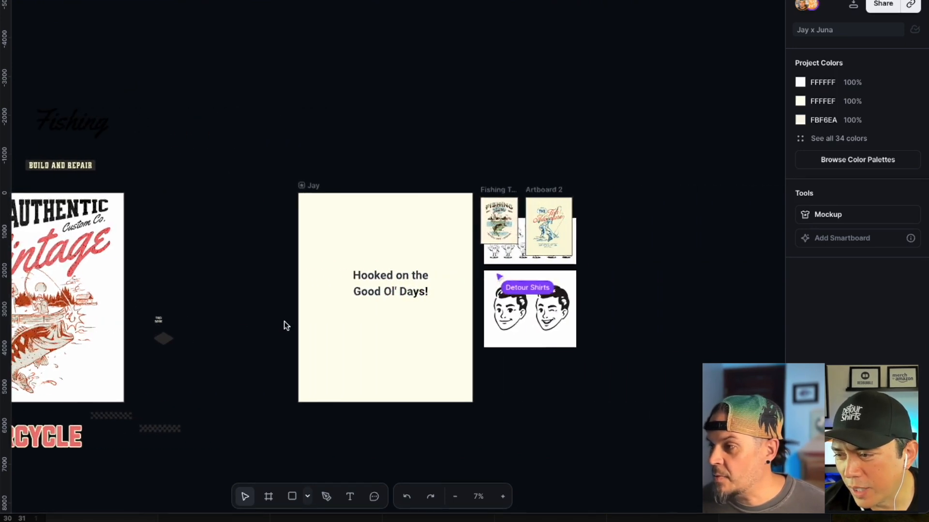
- Examine The Fish Adventure illustration up close, followed by The Authentic Vintage design and its surrounding templates
scroll(442, 233, up, 5)
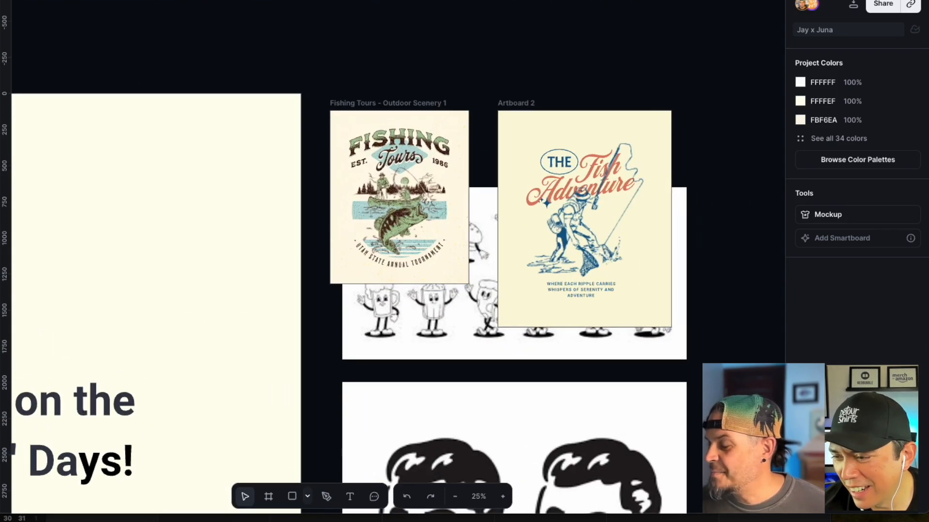
click(603, 250)
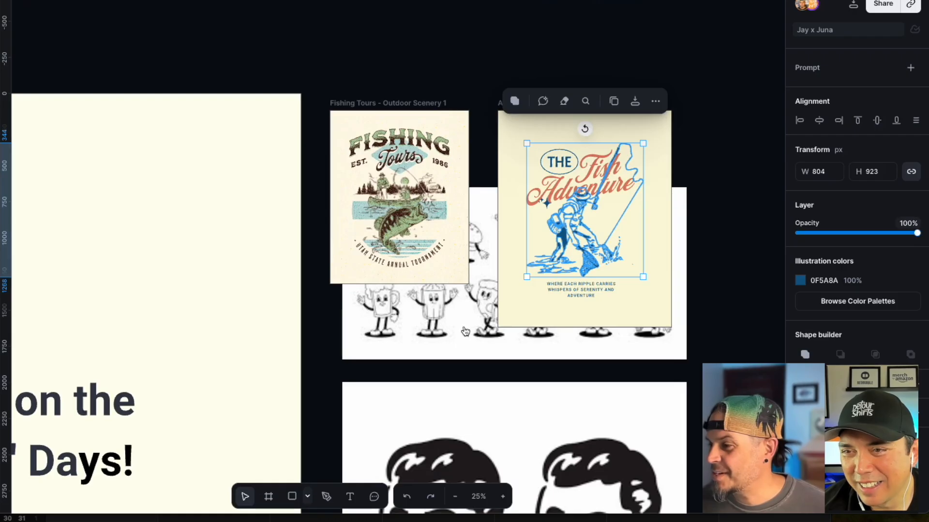
scroll(548, 194, down, 4)
scroll(453, 384, down, 4)
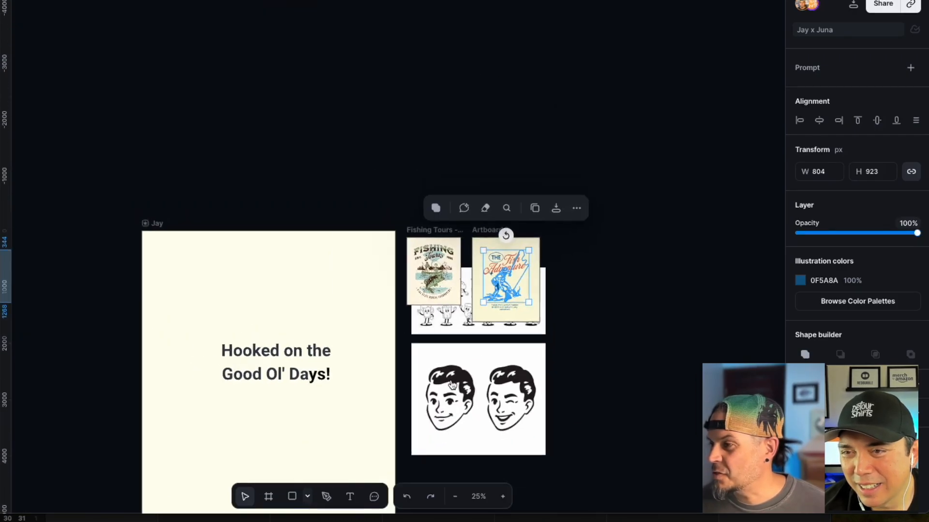
scroll(452, 385, down, 3)
scroll(447, 380, left, 8)
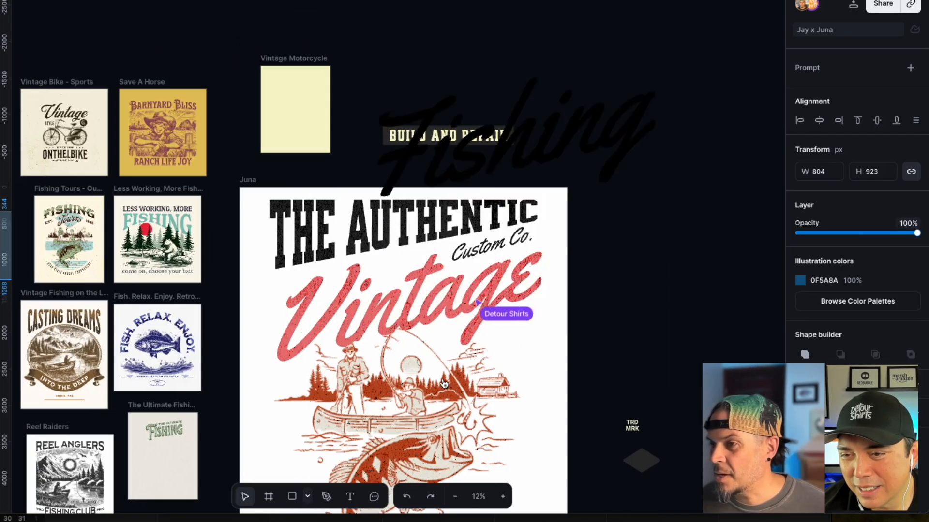
scroll(444, 384, left, 3)
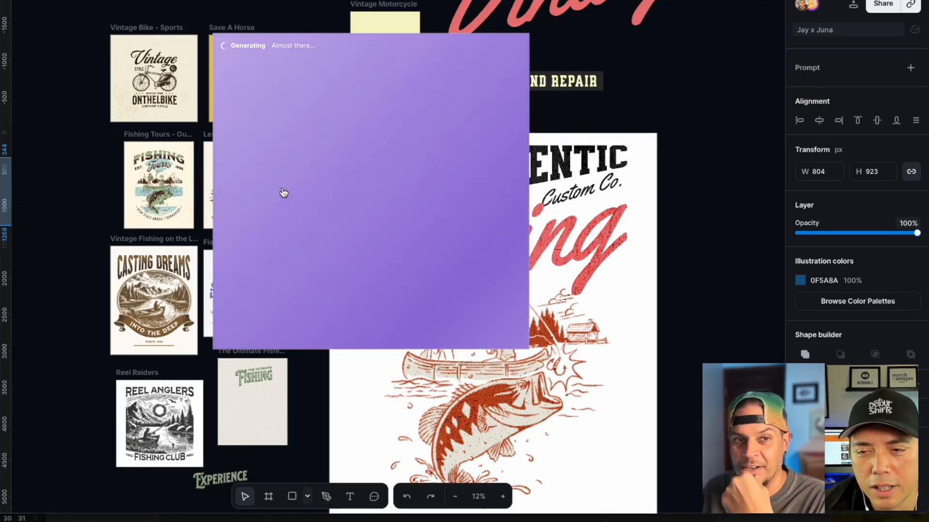
- Place the generated 1950s man-in-boat illustration on the Jay artboard and select the Hooked on the Good Ol' Days! text
drag(279, 207, 704, 179)
scroll(703, 179, right, 15)
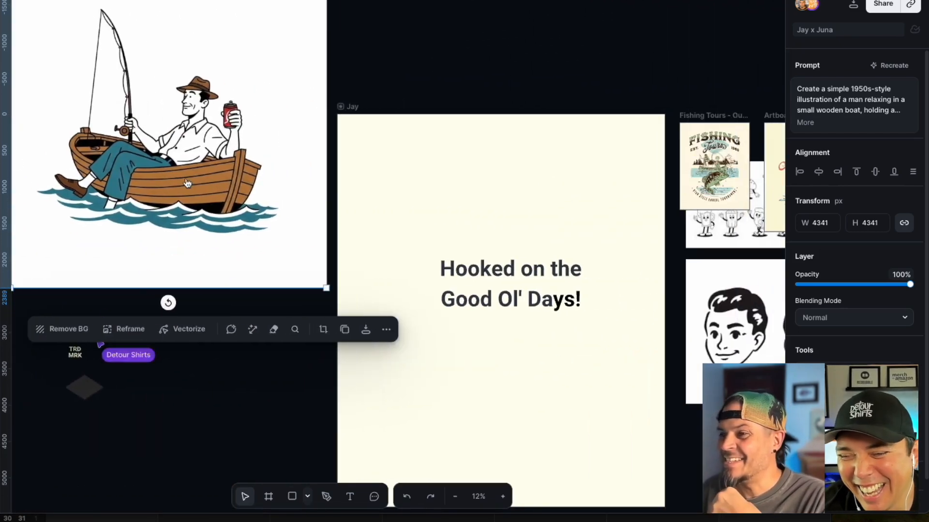
drag(188, 183, 508, 161)
click(547, 274)
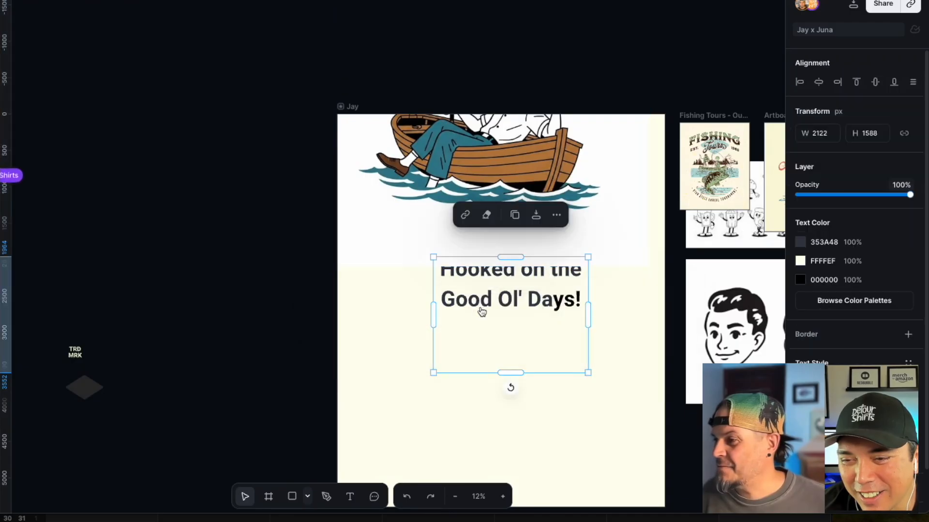
scroll(479, 310, down, 3)
scroll(479, 309, right, 3)
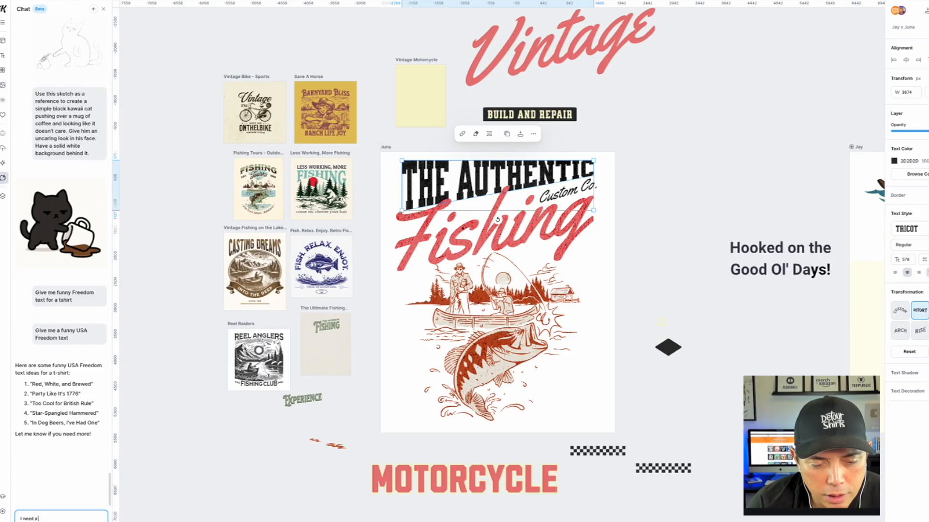
- Ask the chat for a phrase for a 50s inspired fishing t-shirt and adjust the red Daddy-O lettering below REEL COOL
text(rase for a 50s)
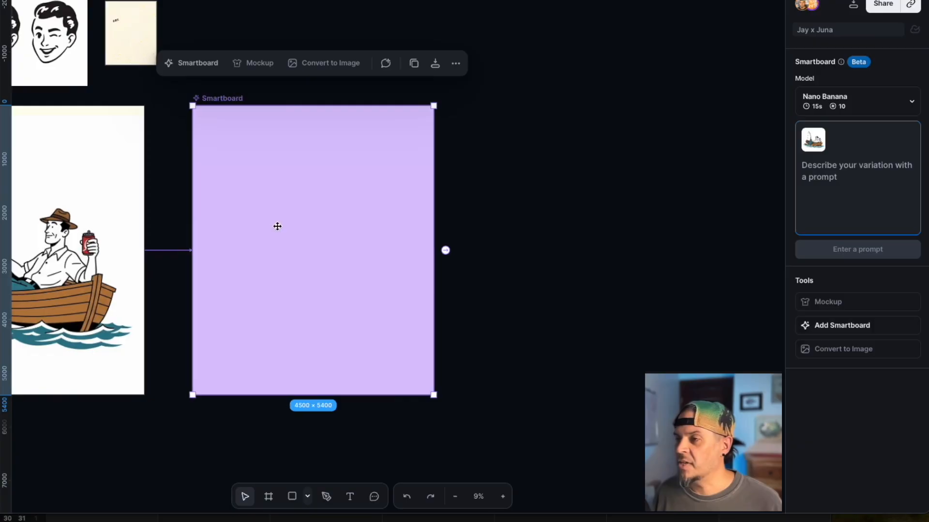
scroll(276, 226, left, 5)
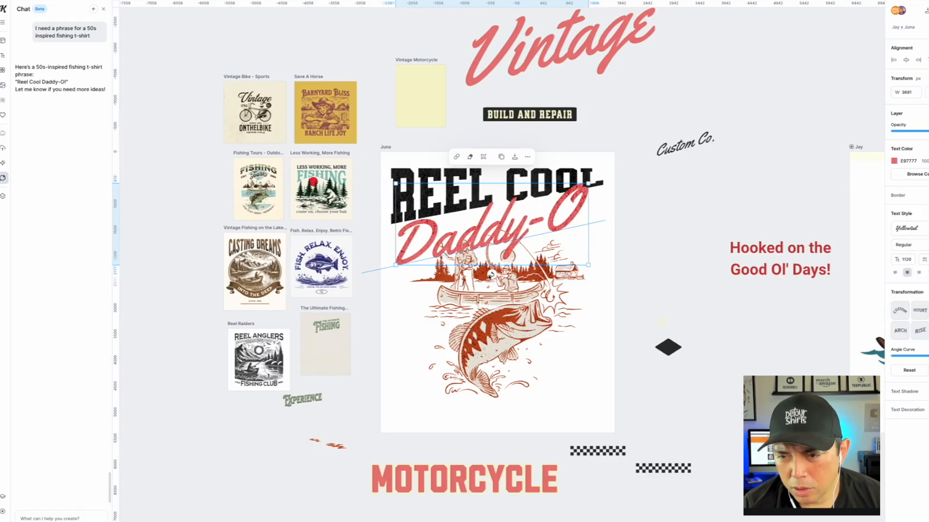
drag(491, 276, 498, 284)
click(668, 242)
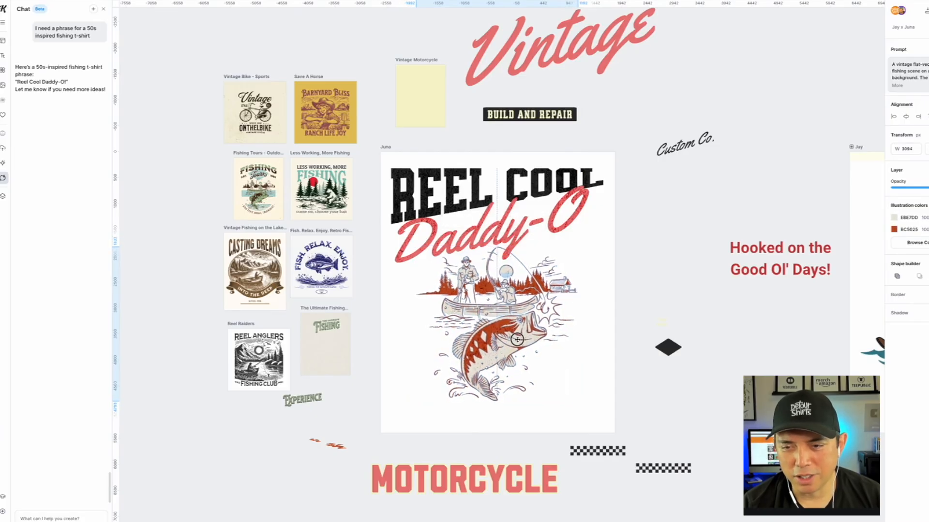
click(636, 289)
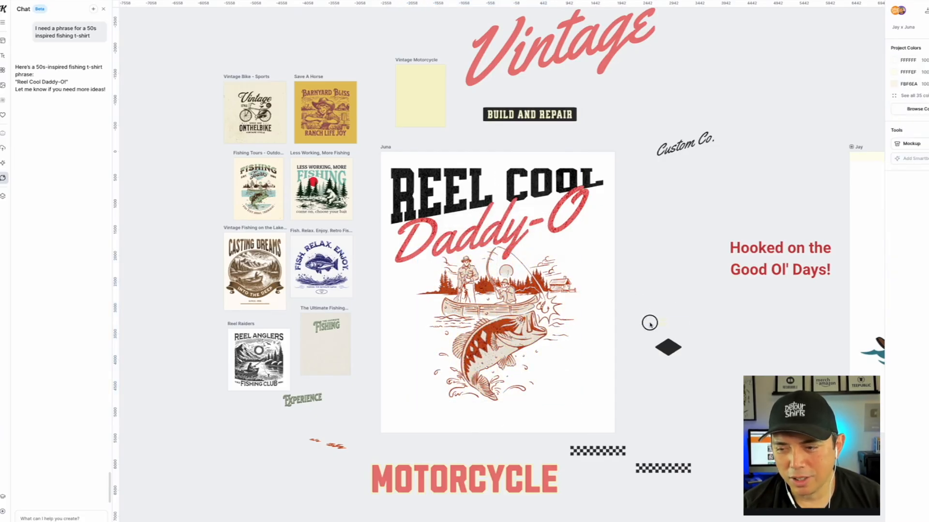
- Move the black TRD MRK diamond badge onto the Juna artboard beneath the O of Daddy-O and scale it down slightly
drag(650, 324, 691, 384)
drag(668, 348, 599, 271)
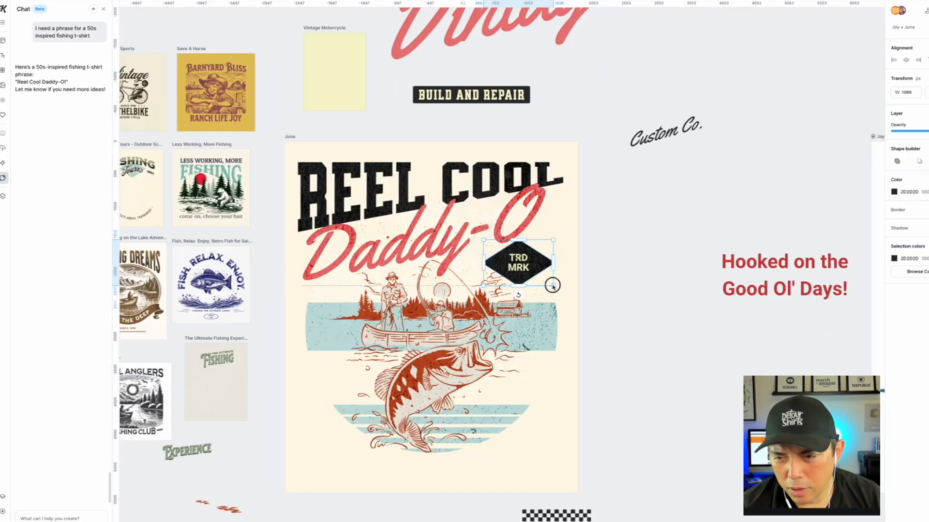
drag(553, 286, 510, 259)
double_click(509, 257)
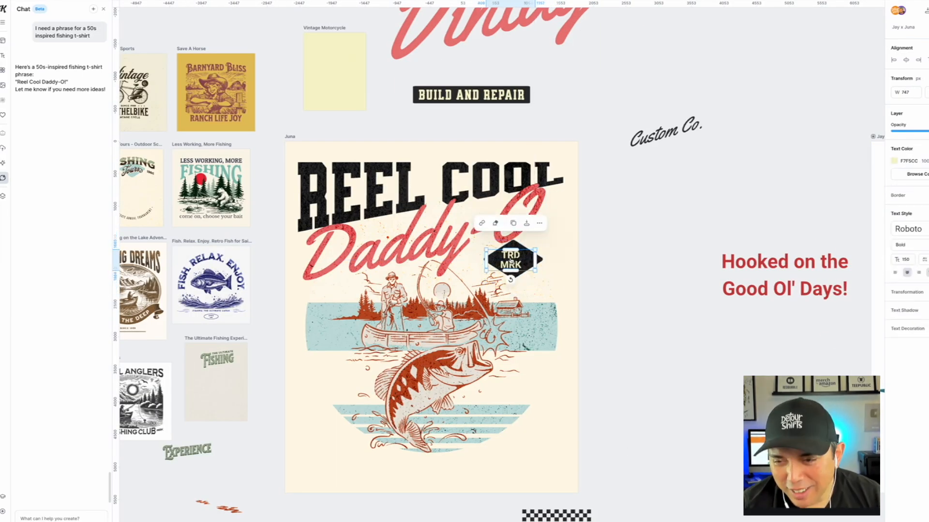
key(Escape)
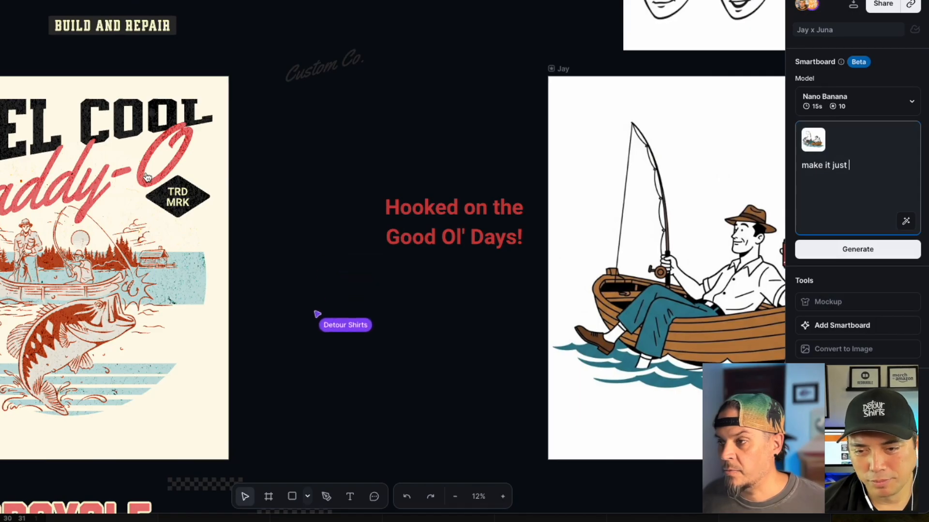
scroll(147, 177, left, 3)
scroll(148, 177, right, 10)
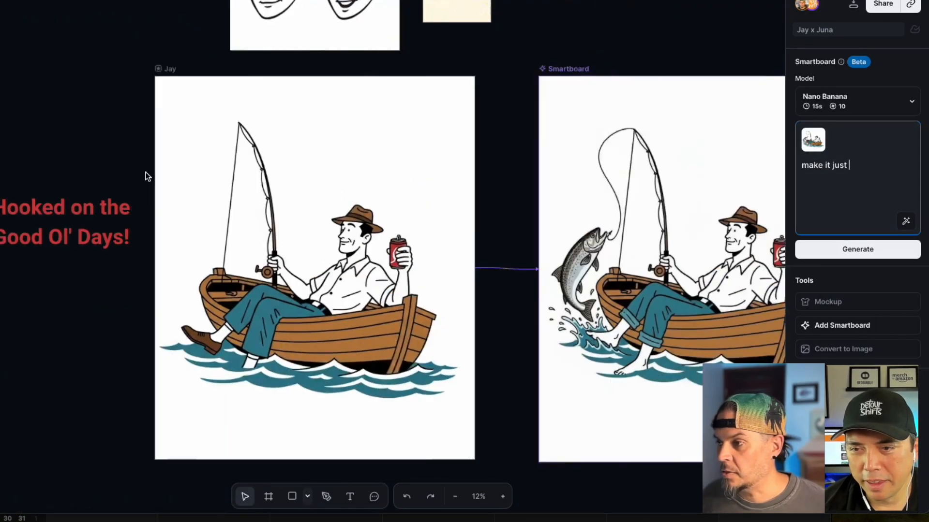
scroll(148, 177, right, 14)
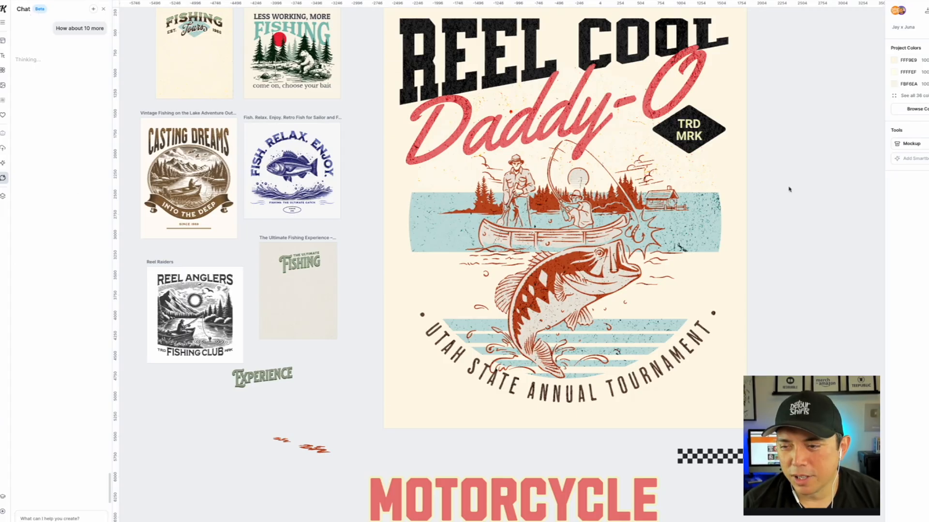
scroll(548, 431, down, 1)
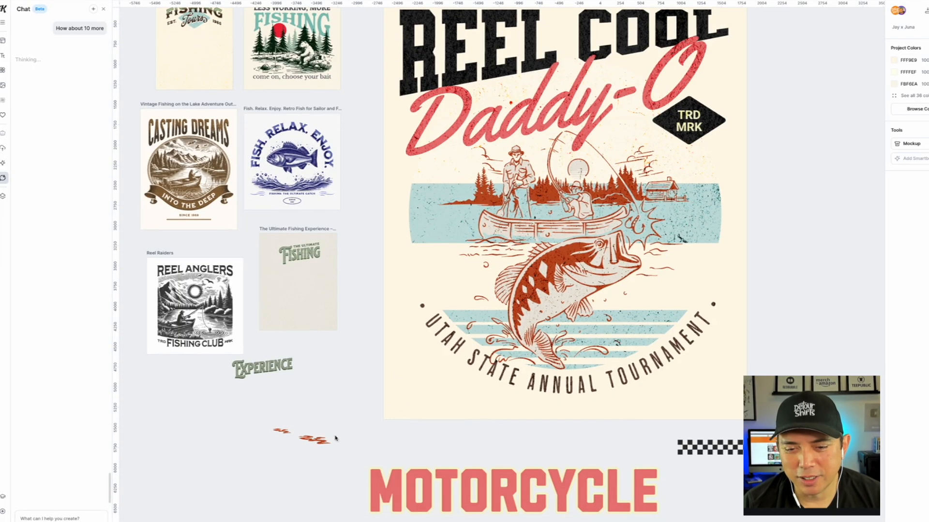
click(318, 444)
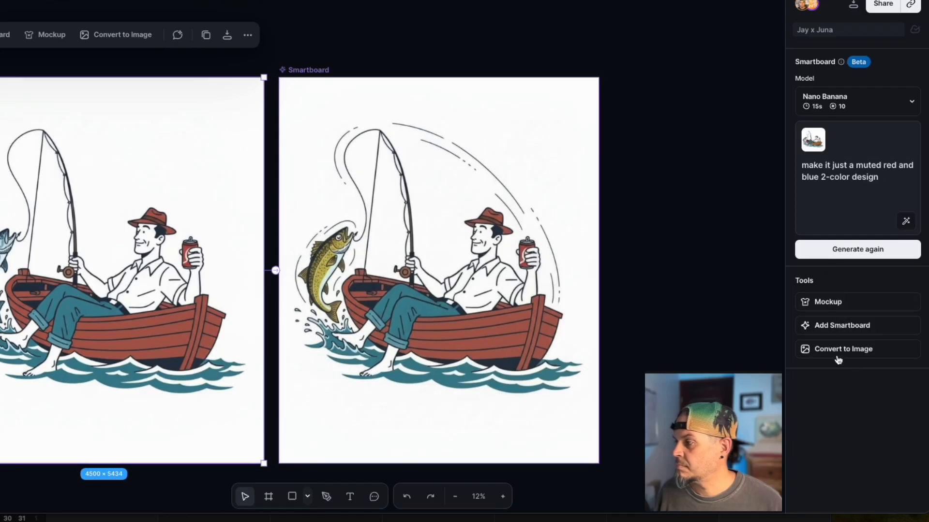
- Convert the muted red and blue Smartboard to an image moved clear of the variations, and open the new Smartboard's prompt for editing
click(838, 360)
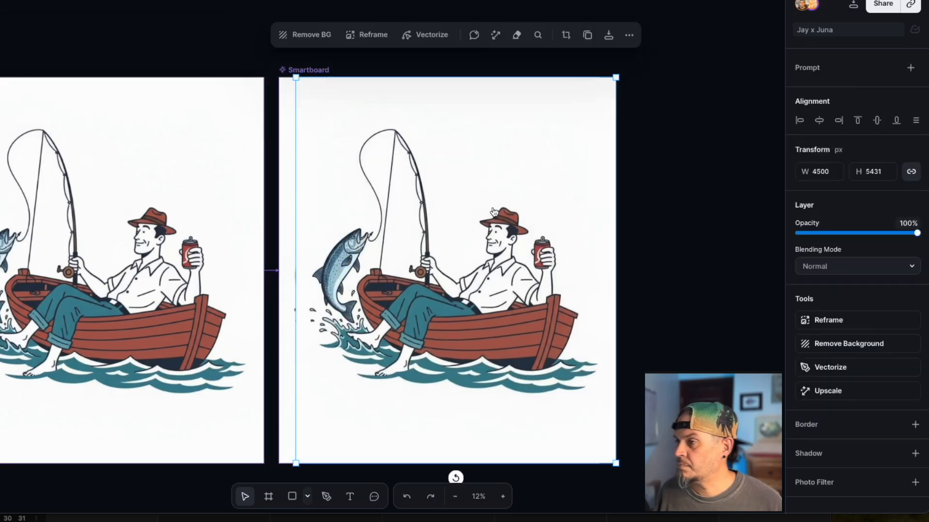
scroll(470, 213, right, 5)
drag(152, 270, 503, 244)
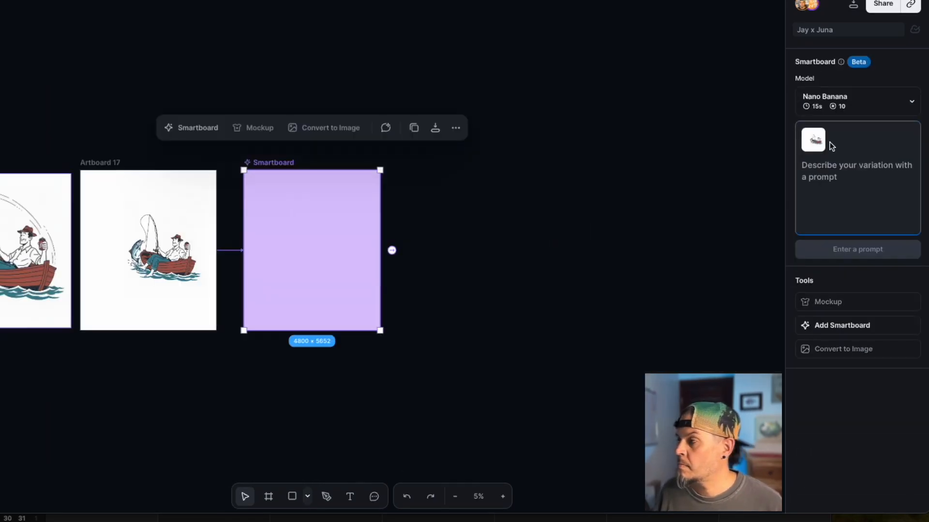
click(840, 170)
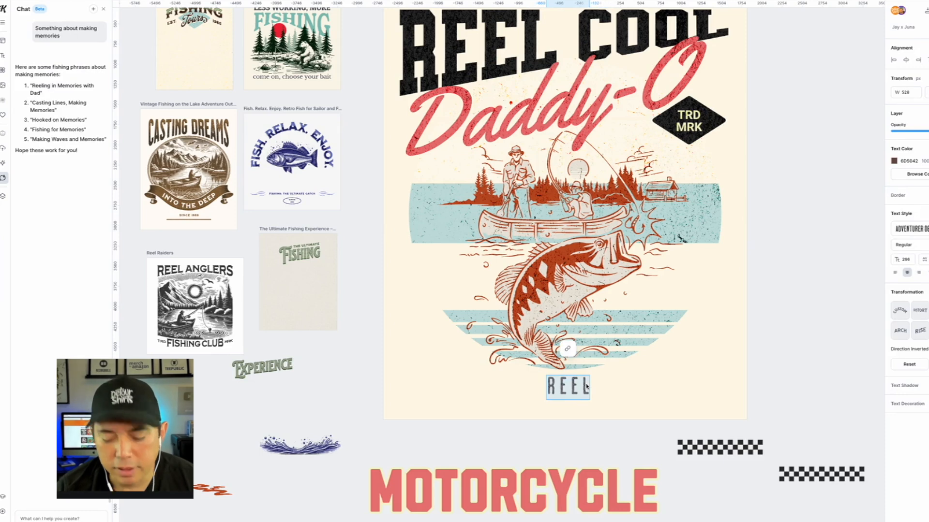
- Change the curved tagline under the bass to CASTING LINES MAKING MEMORIES and clear away the leftover checkered strip
text(CASTING LINES MAKING MEMORIES)
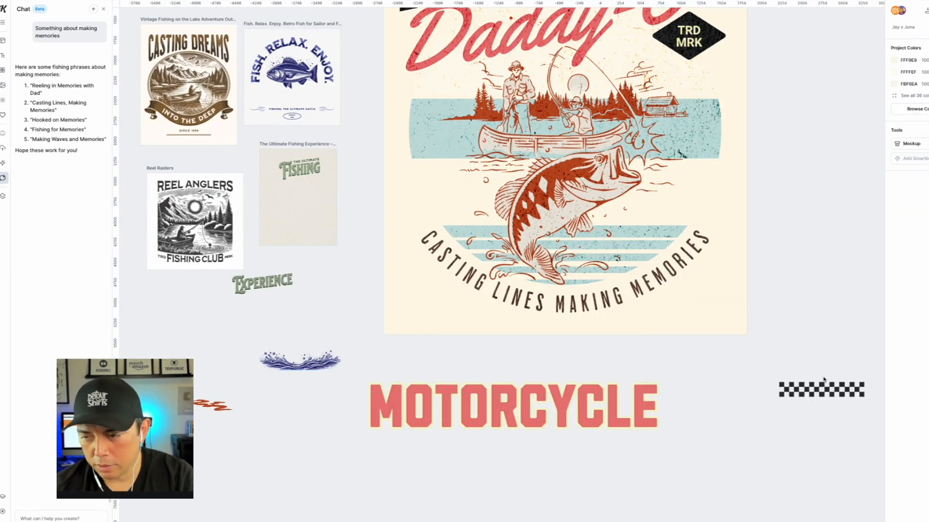
drag(810, 394, 767, 392)
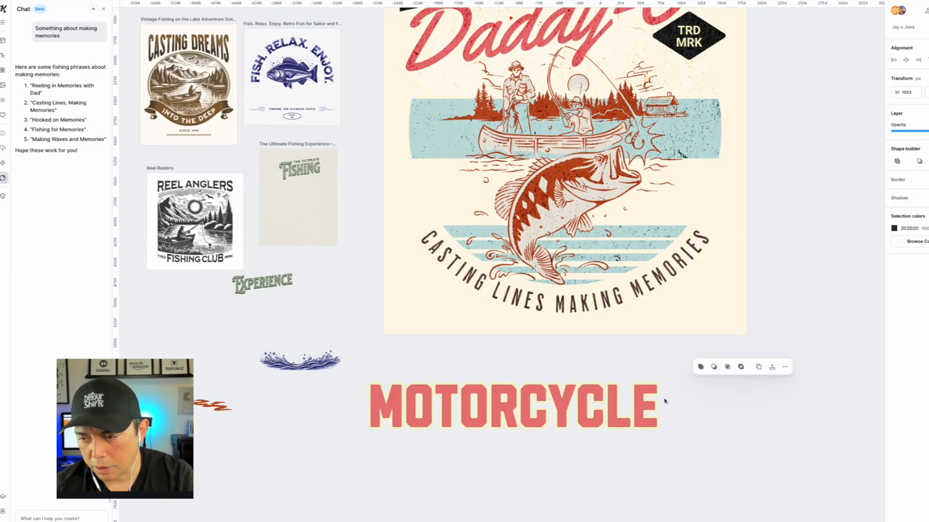
- Search the illustration library for a fishing fly and browse its ornaments
click(2, 42)
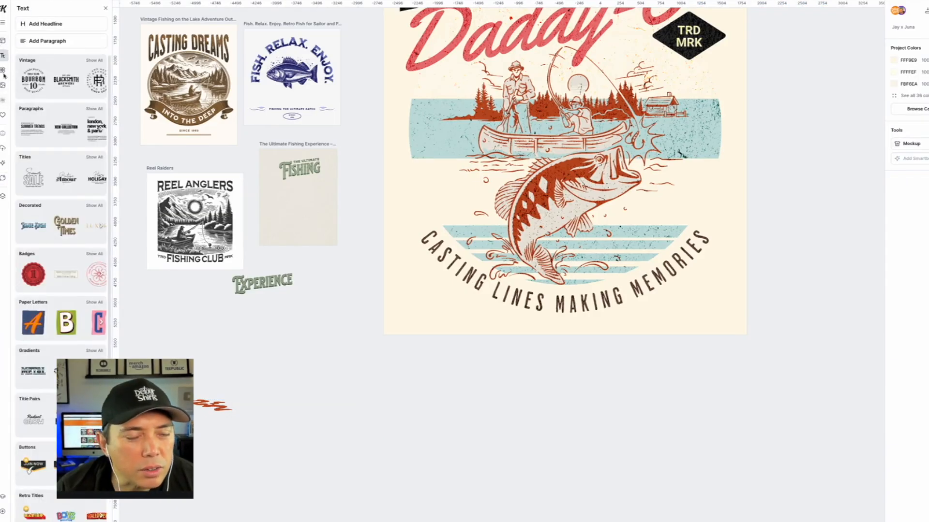
click(2, 72)
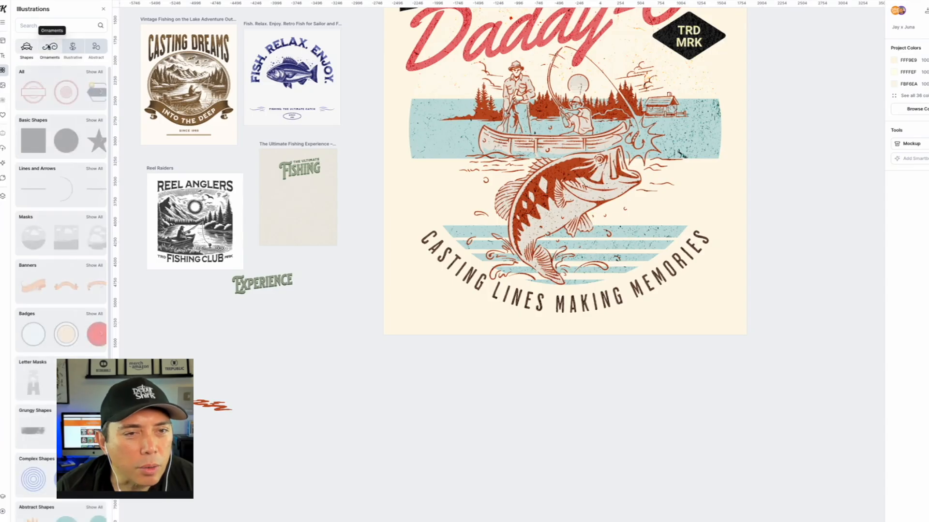
click(49, 47)
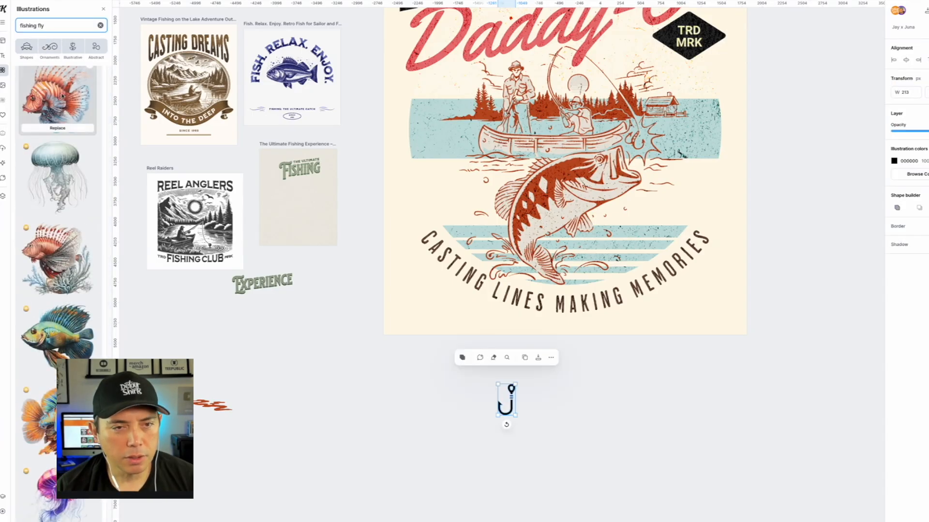
click(49, 47)
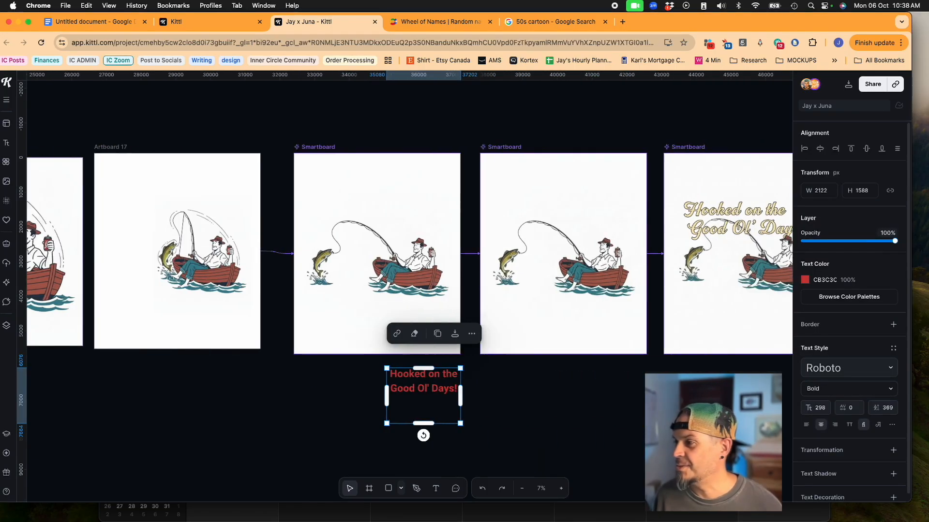
- Move the red Hooked on the Good Ol' Days! text above the standalone fishing boat image beyond the last Smartboard
scroll(441, 395, right, 3)
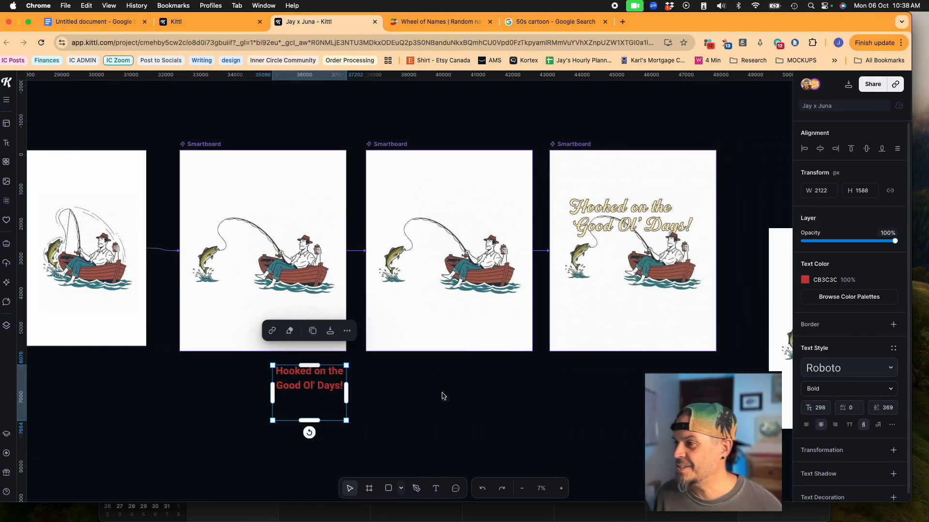
drag(305, 391, 626, 390)
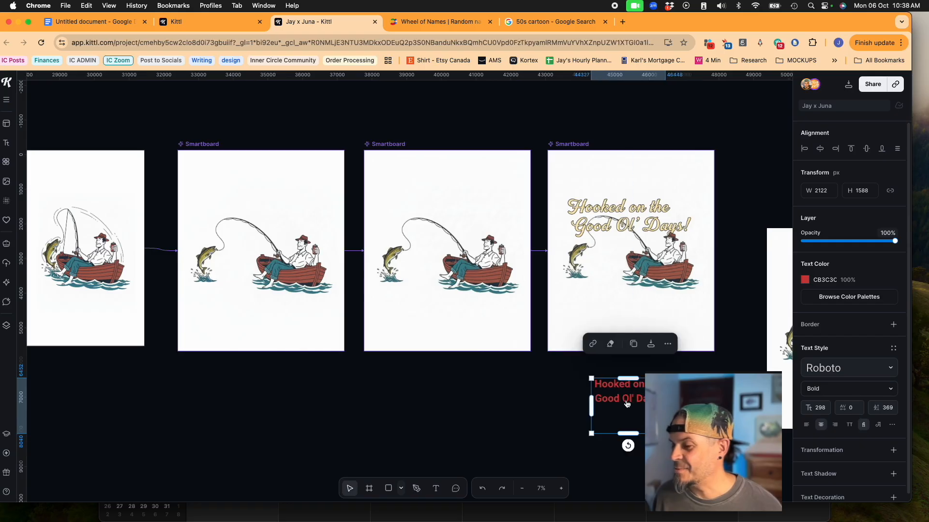
scroll(479, 407, right, 5)
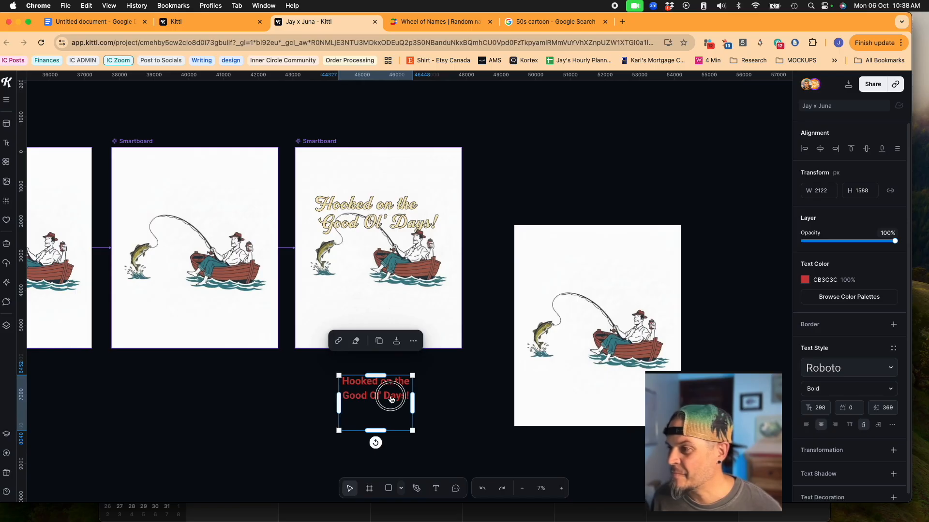
drag(392, 399, 601, 178)
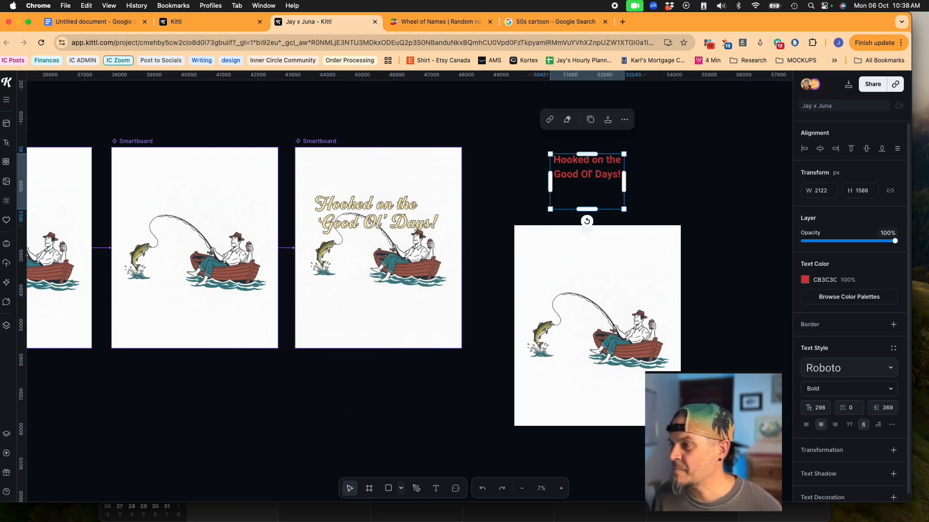
- Vectorize the standalone fishing boat image with the number of colors set to 3
click(632, 244)
click(801, 428)
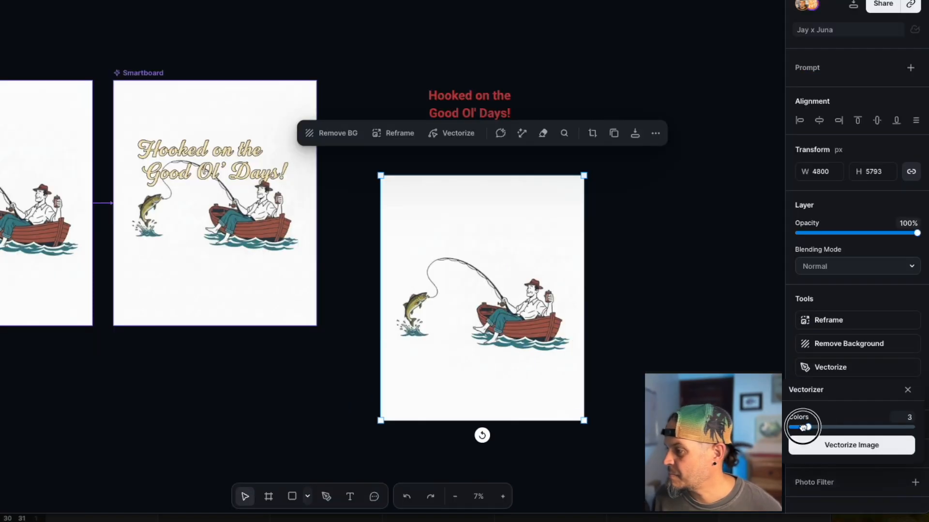
click(860, 448)
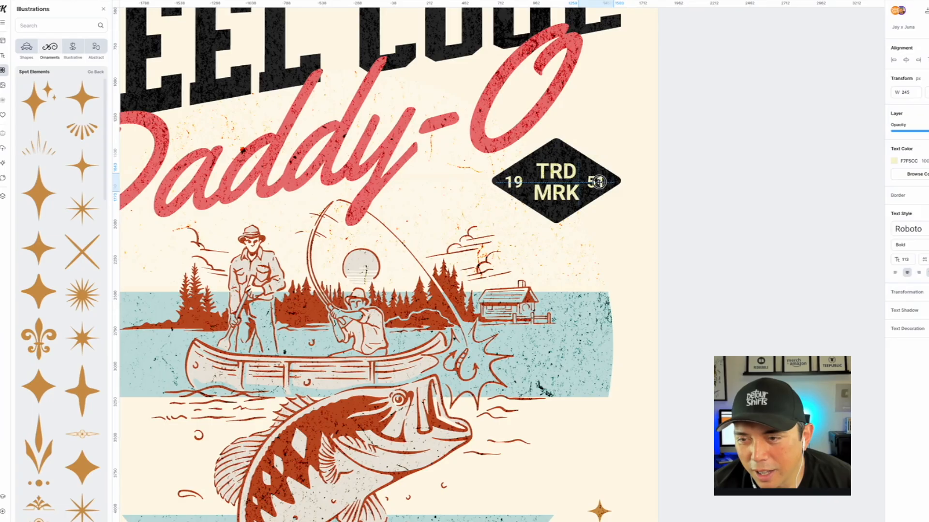
- Finish placing 19 and 51 on either side of TRD MRK inside the diamond badge
click(730, 177)
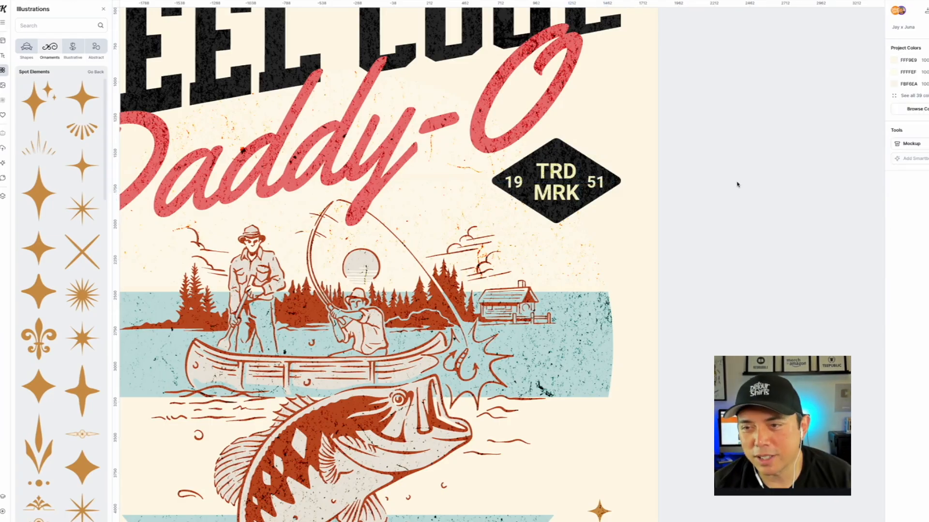
scroll(714, 253, down, 5)
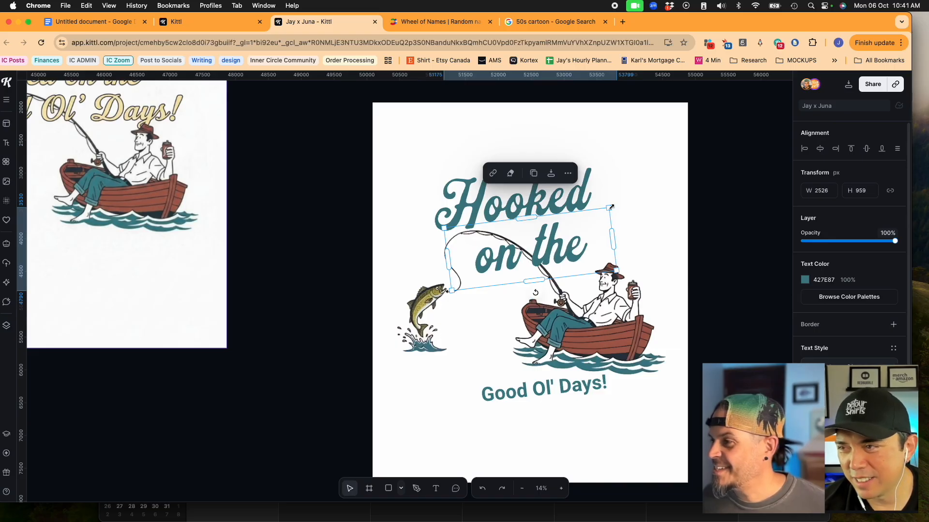
- Slightly enlarge the slanted teal "on the" lettering beneath Hooked
click(599, 214)
drag(602, 214, 606, 210)
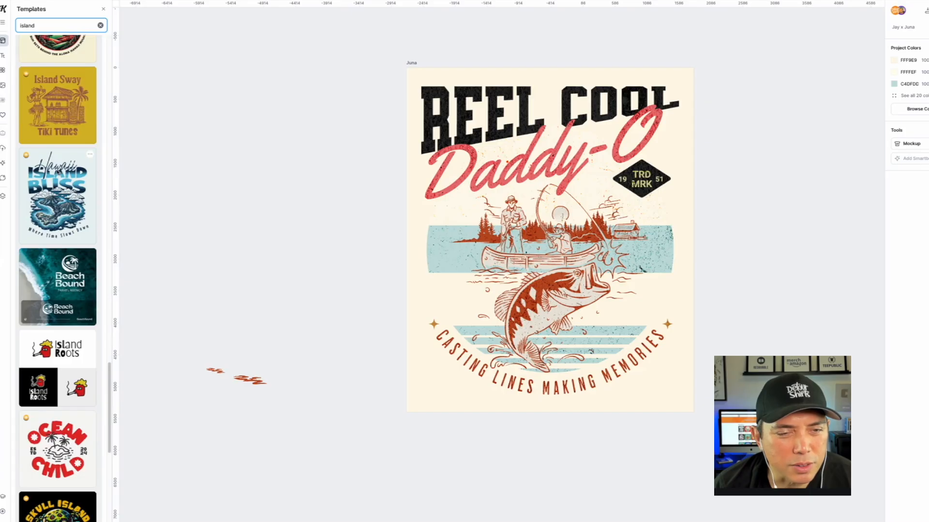
- Browse the island templates and add the Breadland template to the canvas near the Hooked on the Good Ol' Days! artboard
scroll(57, 172, down, 6)
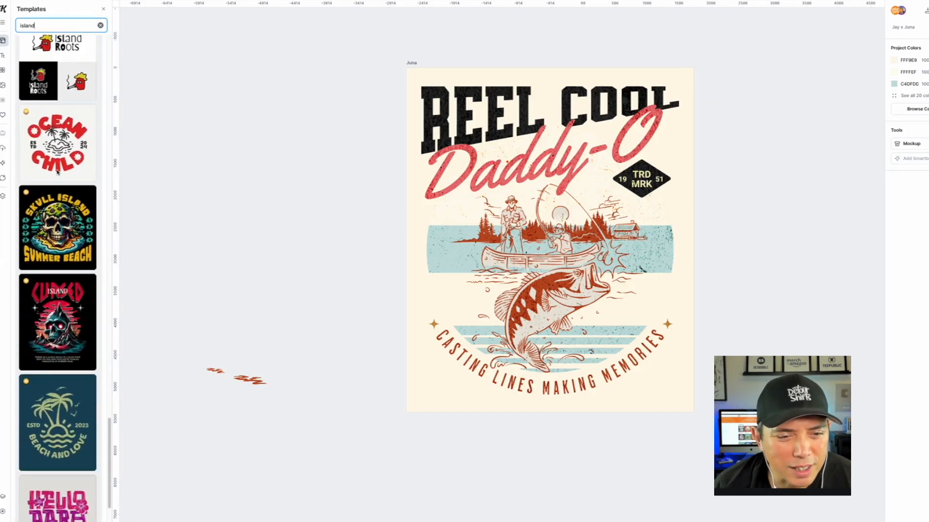
scroll(57, 172, down, 6)
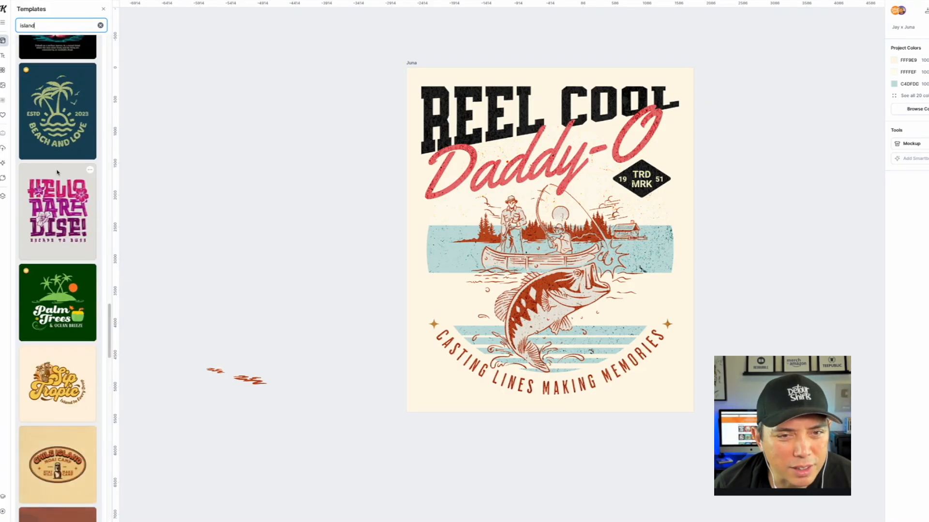
click(57, 172)
scroll(692, 281, up, 10)
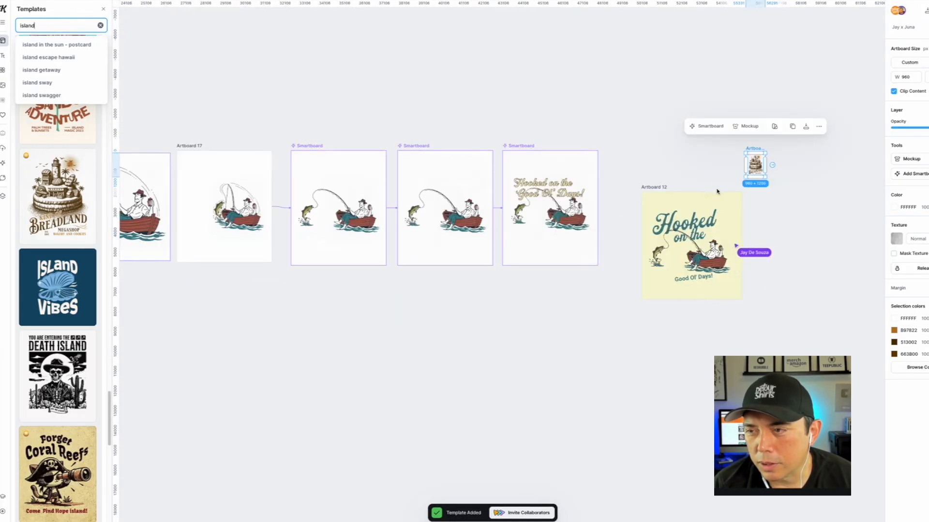
- Move the Breadland template artboard across the canvas to just above the Reel Cool Daddy-O artboard
drag(746, 149, 223, 53)
drag(330, 85, 848, 102)
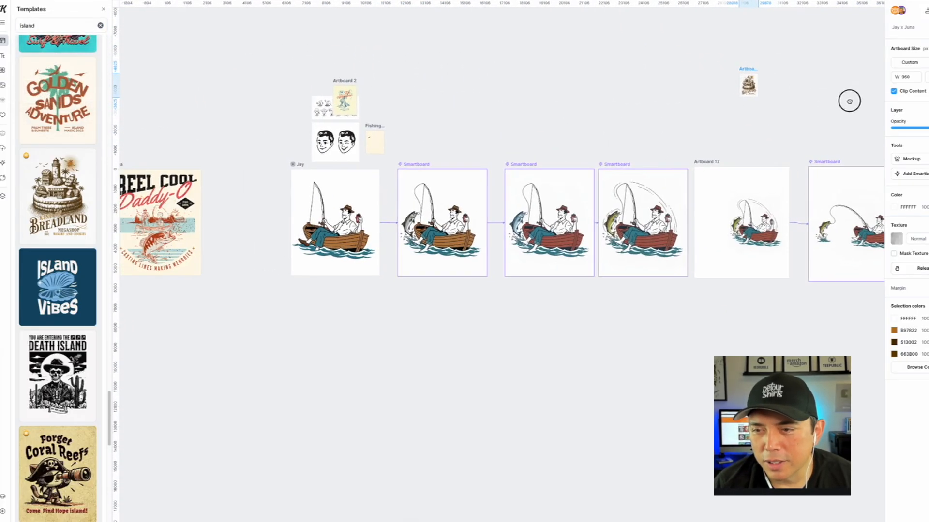
drag(752, 69, 168, 83)
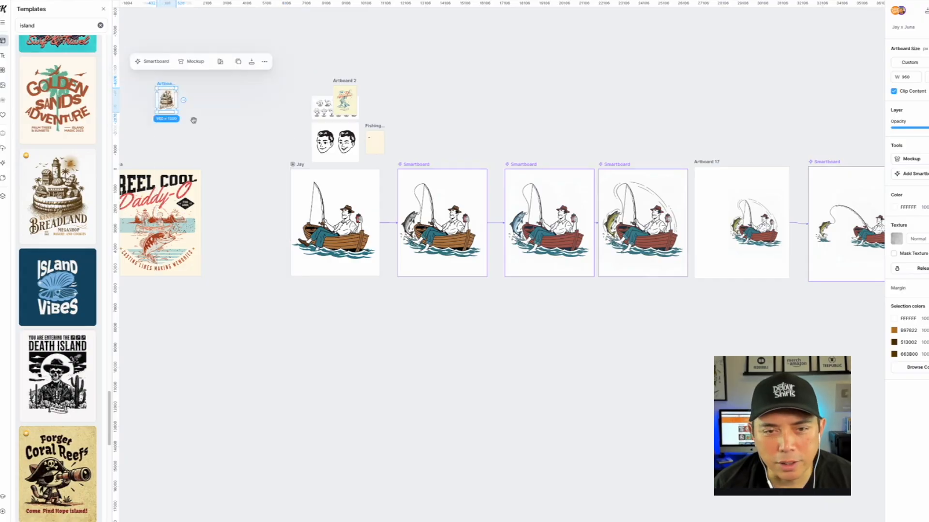
scroll(521, 97, up, 3)
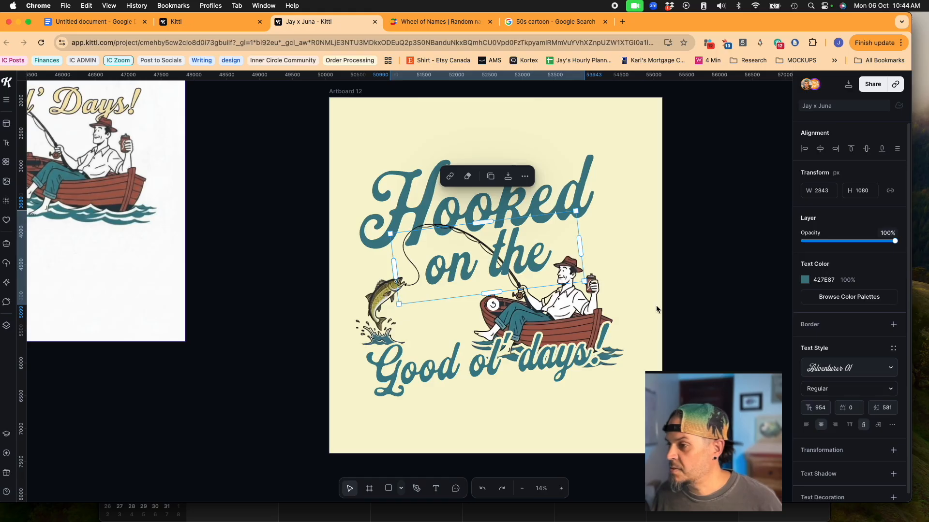
- Position the small bird silhouettes in the sky between the Daddy-O lettering and the diamond badge
click(690, 286)
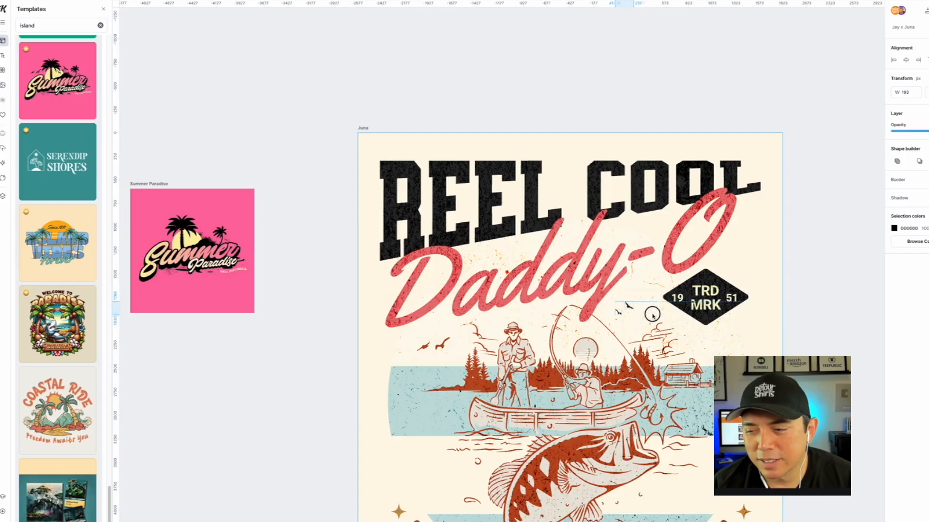
drag(690, 323, 631, 306)
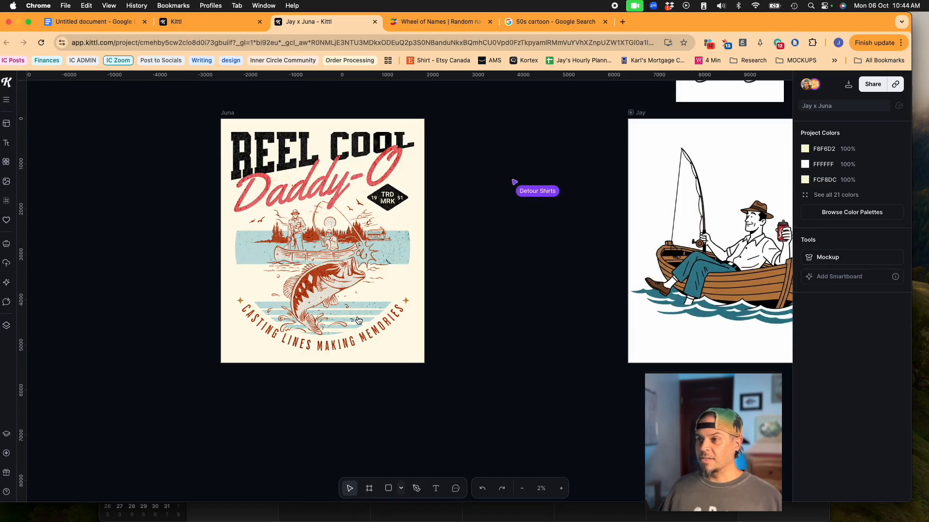
scroll(588, 302, left, 3)
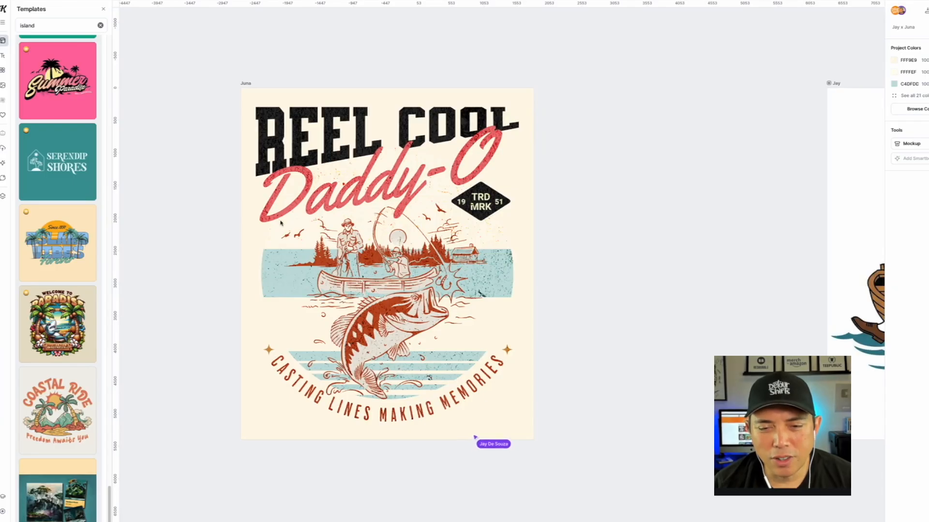
scroll(281, 223, up, 3)
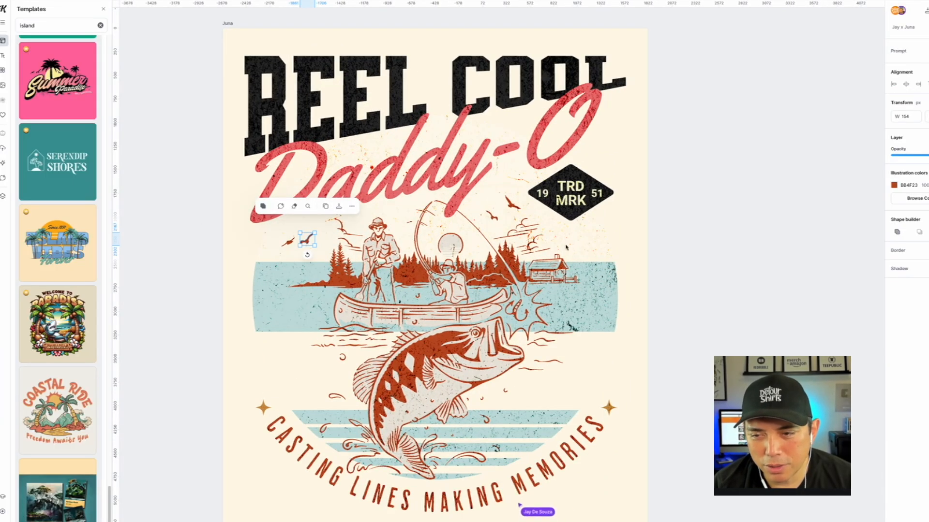
click(749, 200)
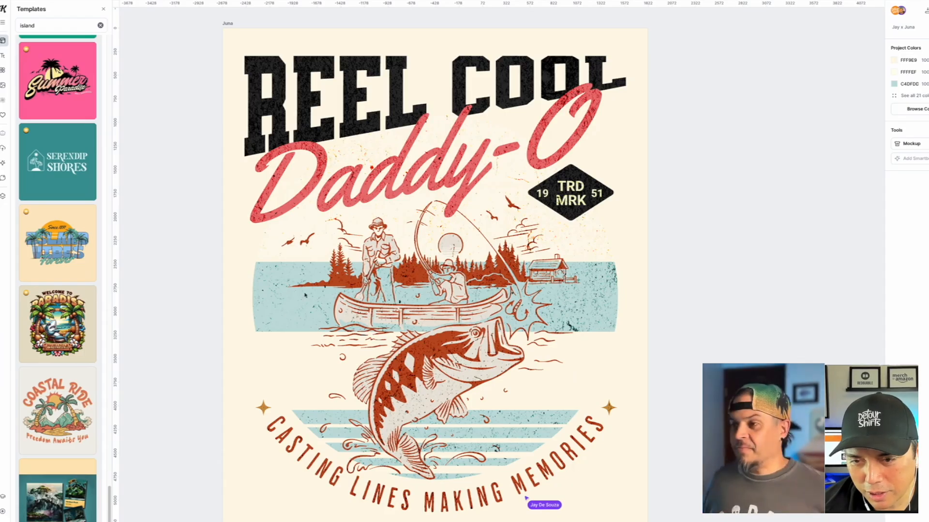
- Examine the fishing scene illustration in the Reel Cool Daddy-O design, and bring the original boat artboard into view
click(293, 356)
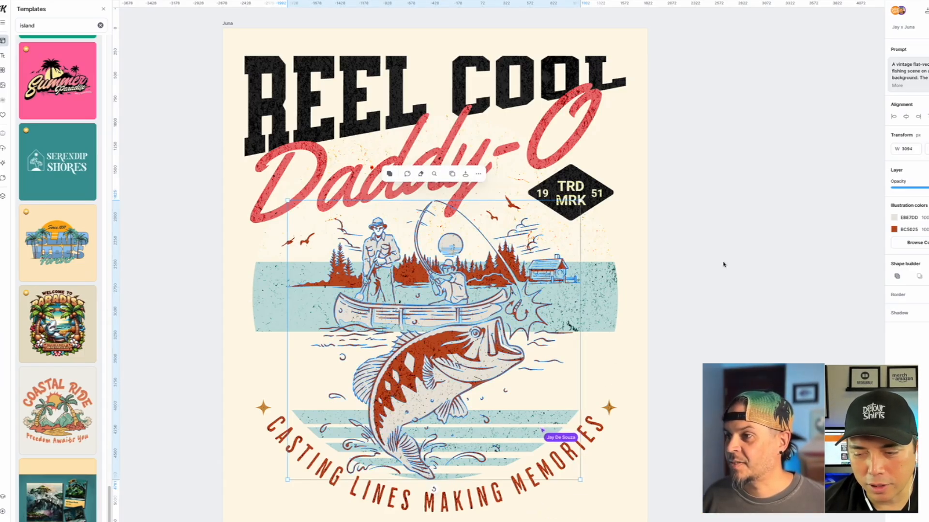
click(760, 277)
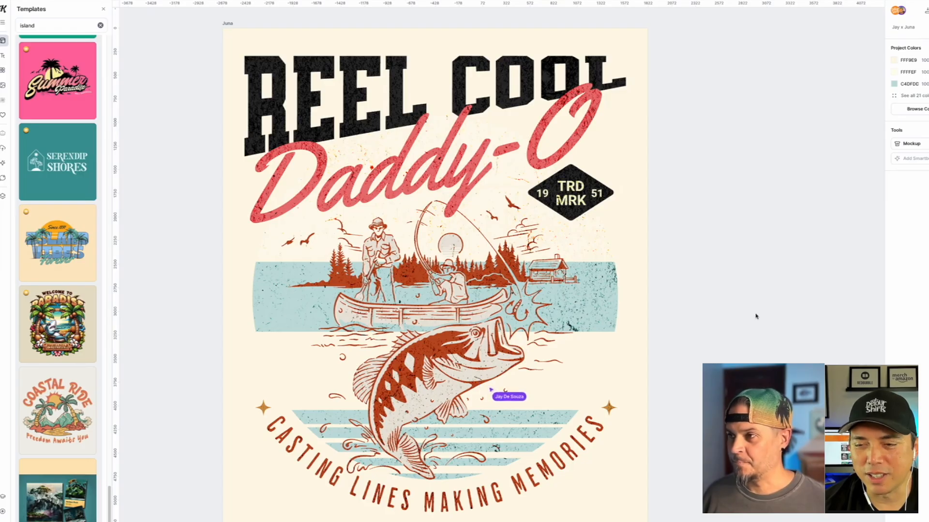
scroll(756, 316, down, 1)
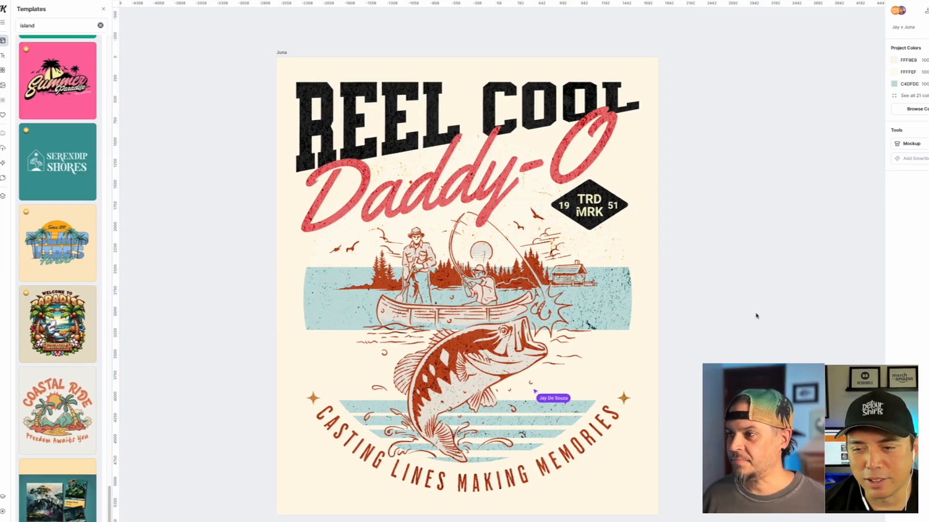
drag(805, 276, 473, 218)
scroll(548, 286, down, 3)
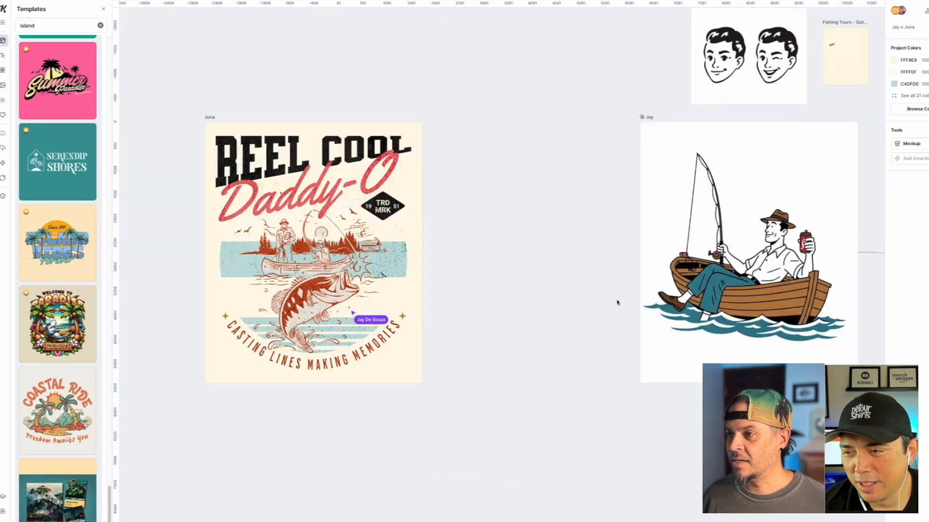
drag(786, 263, 558, 260)
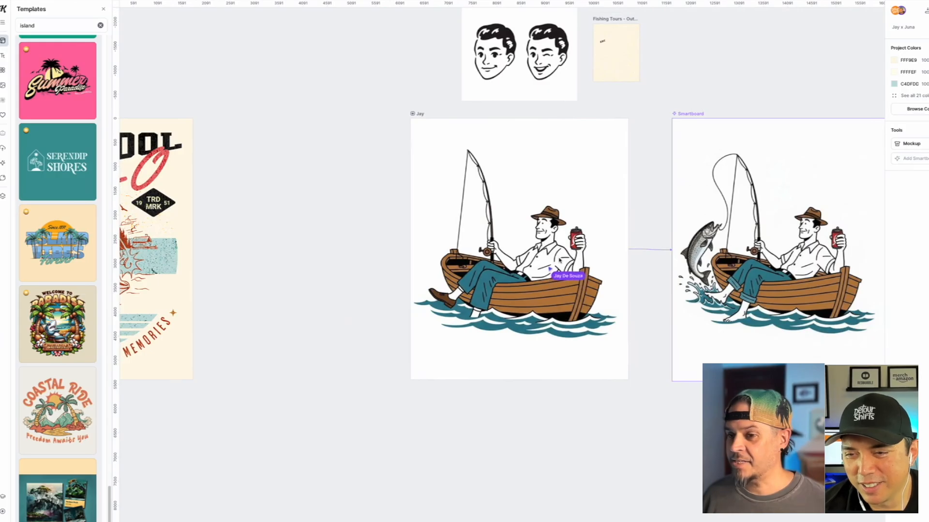
- Open the AI image generator to show its prompt field beside the original fishing boat illustration
scroll(624, 344, up, 1)
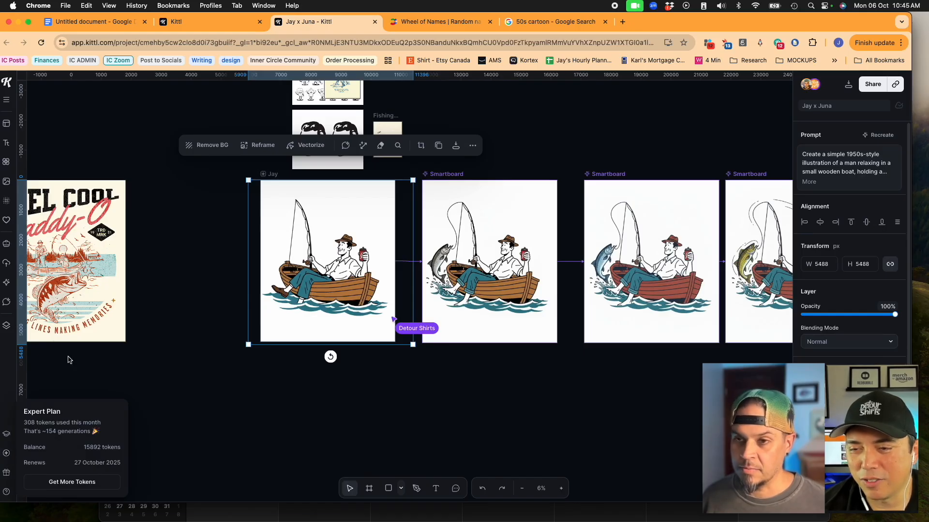
click(6, 282)
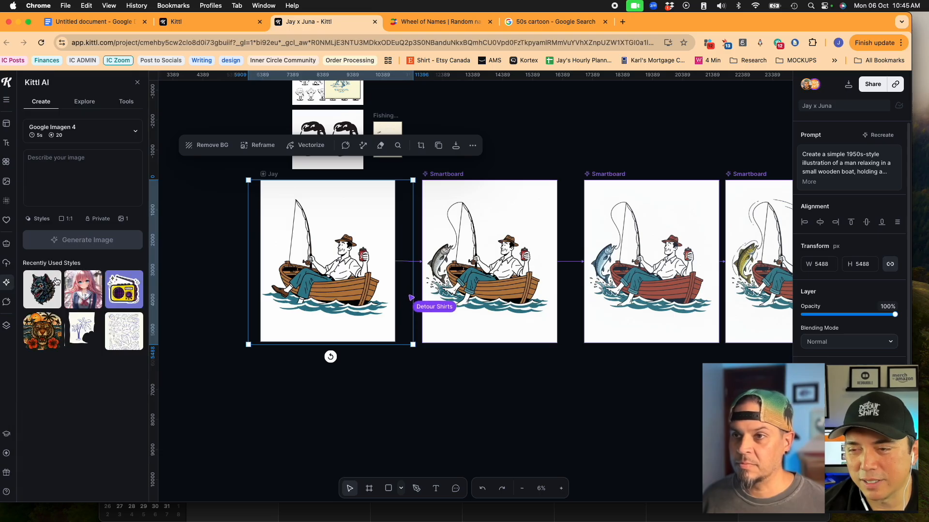
click(90, 166)
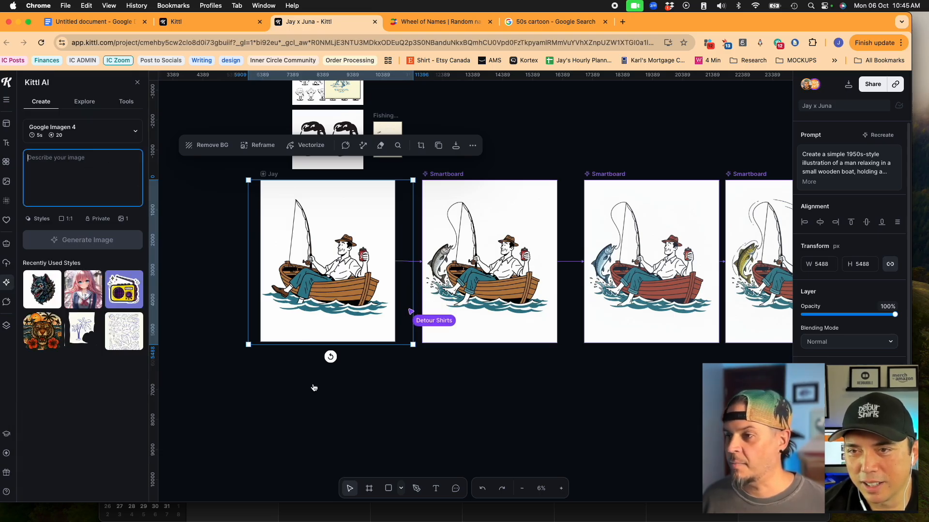
click(364, 411)
scroll(364, 411, up, 2)
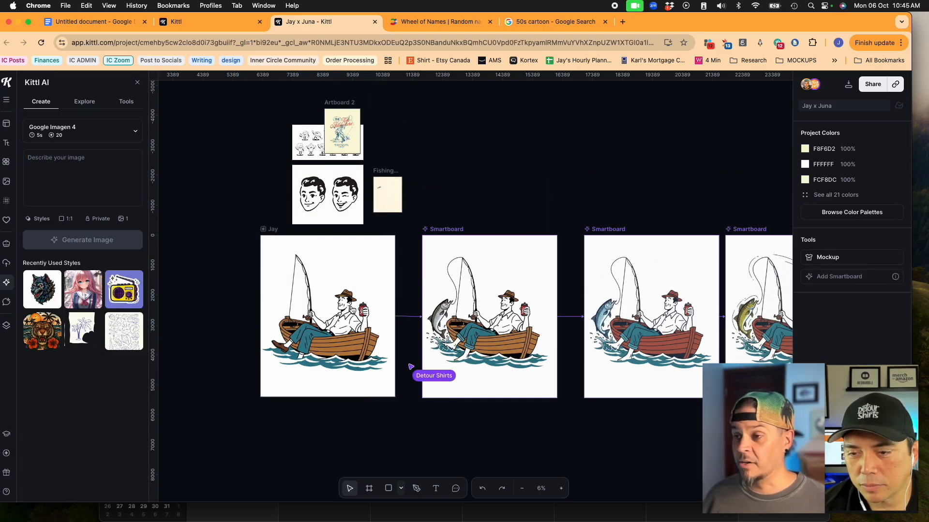
- Review the fishing boat iterations from the original image through the leaping fish to the muted red and blue 2-color smartboard
scroll(319, 345, up, 5)
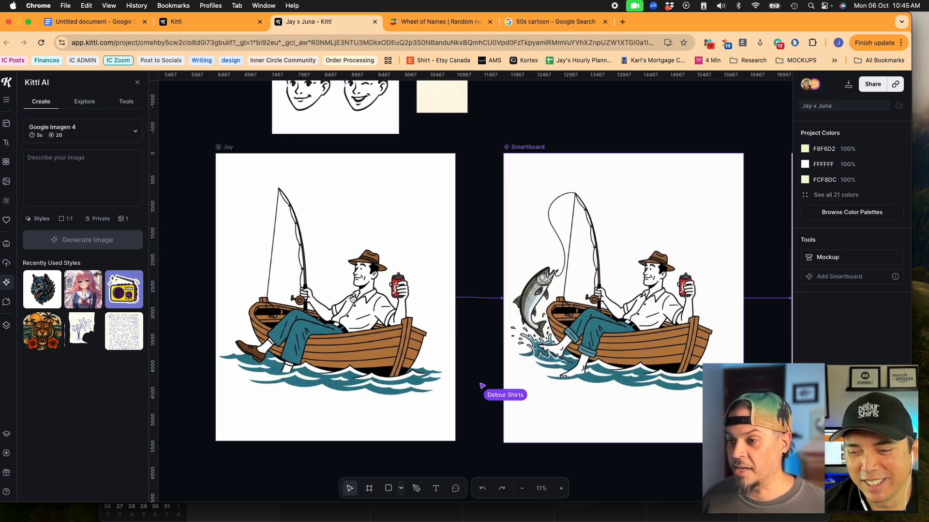
scroll(323, 326, right, 5)
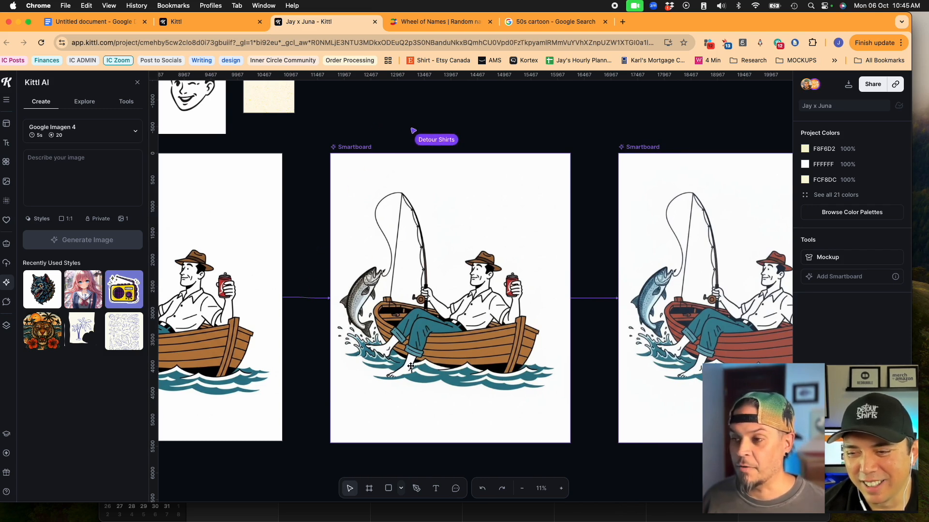
scroll(489, 338, down, 5)
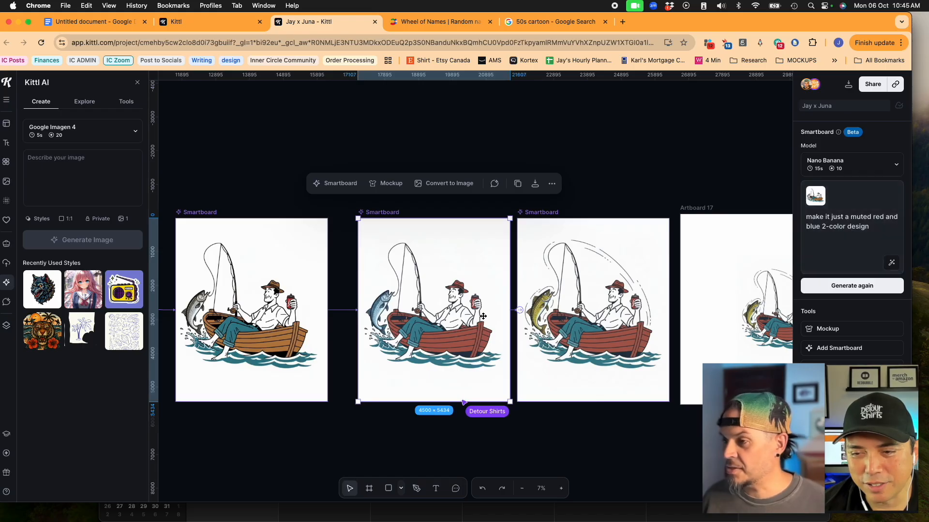
scroll(457, 329, right, 1)
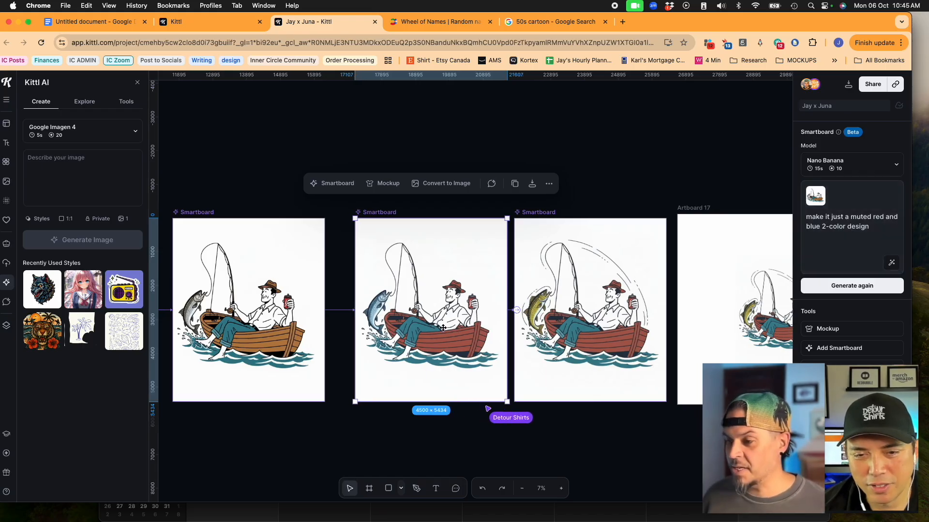
scroll(463, 336, right, 5)
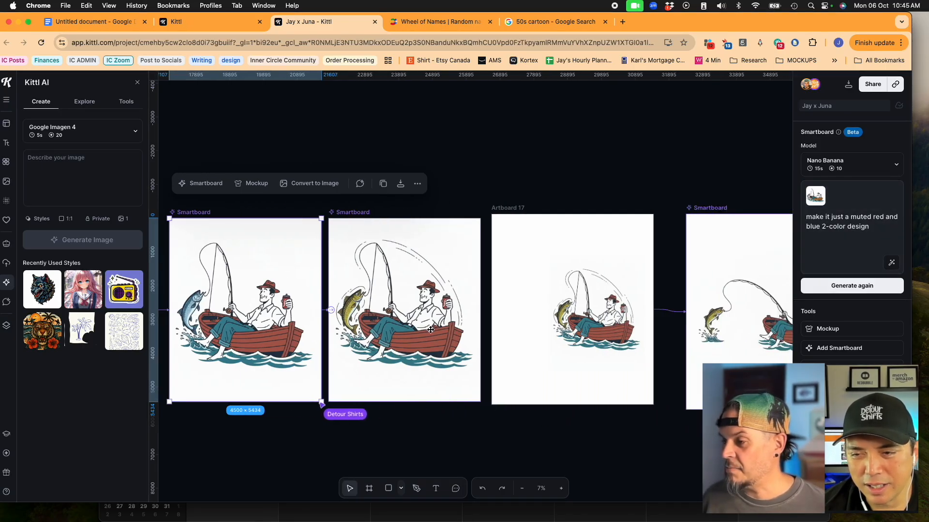
- Inspect the walleye smartboard with motion lines and its scaled-down copy on Artboard 17
click(432, 330)
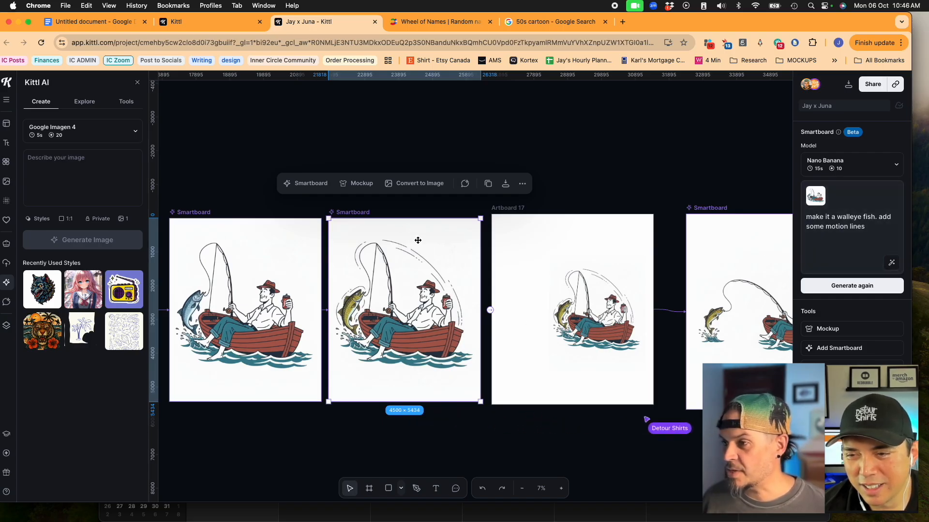
scroll(463, 298, right, 3)
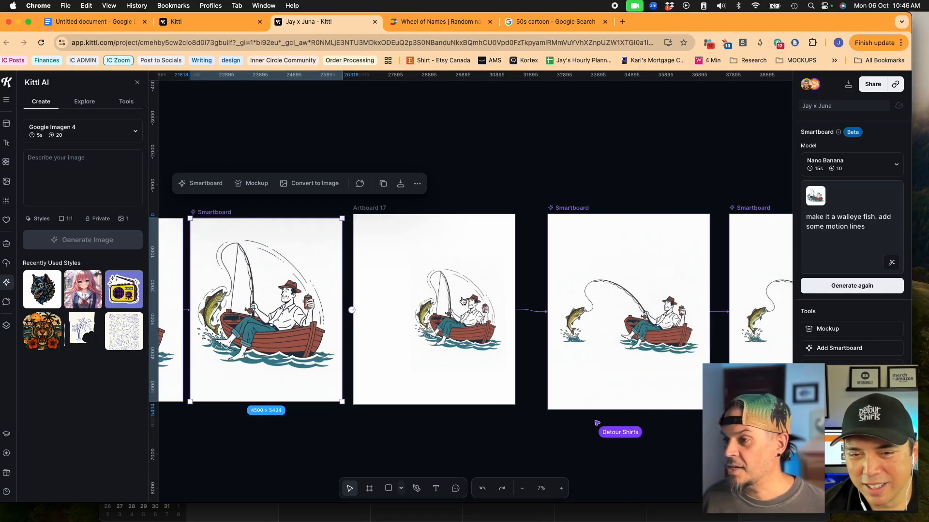
scroll(470, 310, up, 8)
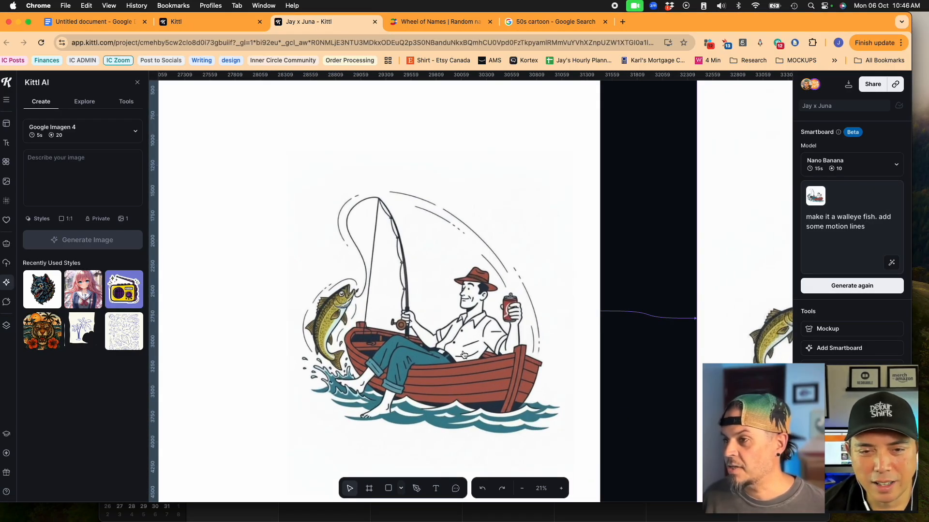
scroll(463, 355, right, 5)
scroll(457, 330, down, 5)
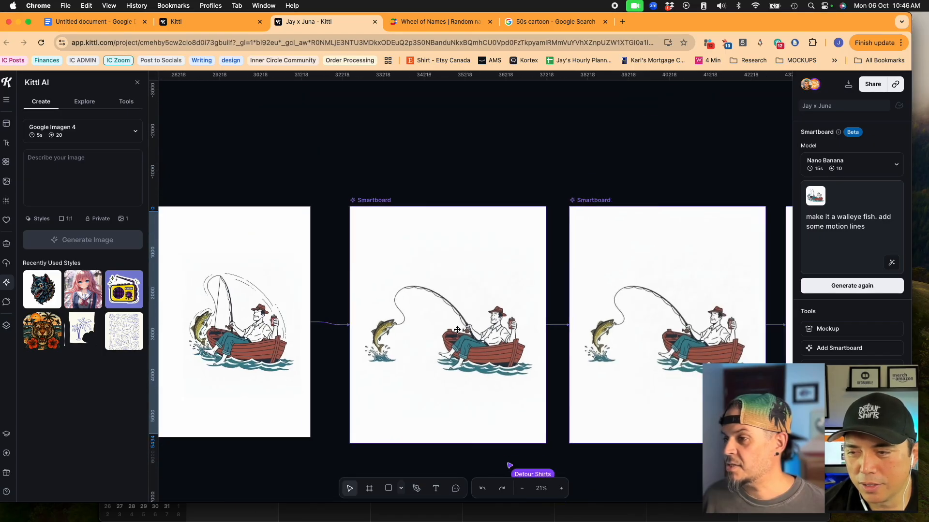
- Check the smartboard prompts for moving the fish further from the boat and for adding the vintage 50s script lettering
click(467, 334)
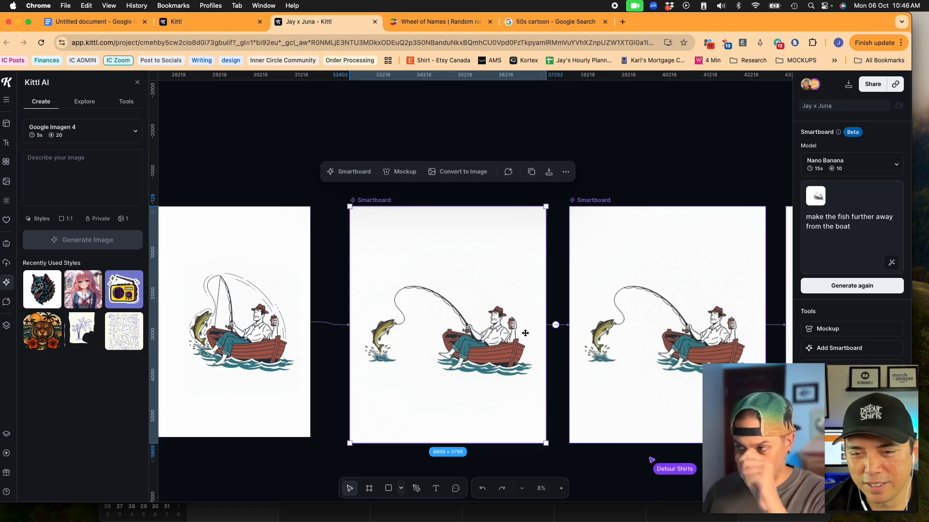
scroll(443, 267, right, 10)
click(443, 268)
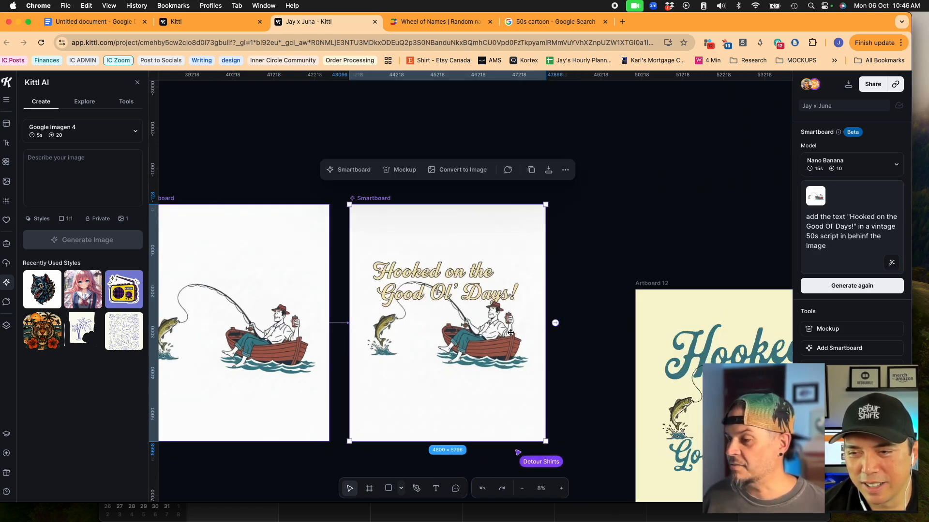
scroll(511, 333, right, 5)
scroll(511, 333, down, 3)
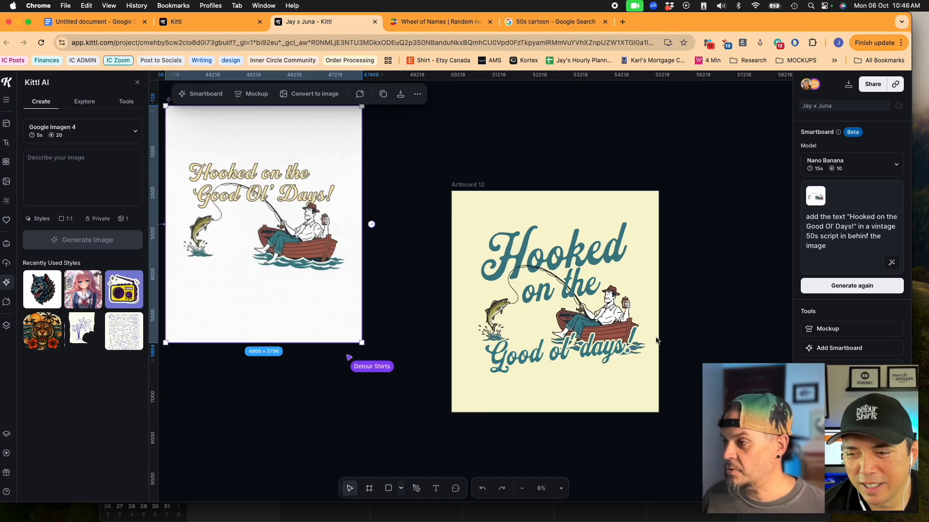
- Examine the Hooked on the Good ol' days! design, checking its boat illustration and the "on the" and "Good ol' days!" text layers
scroll(657, 340, right, 3)
scroll(489, 290, up, 5)
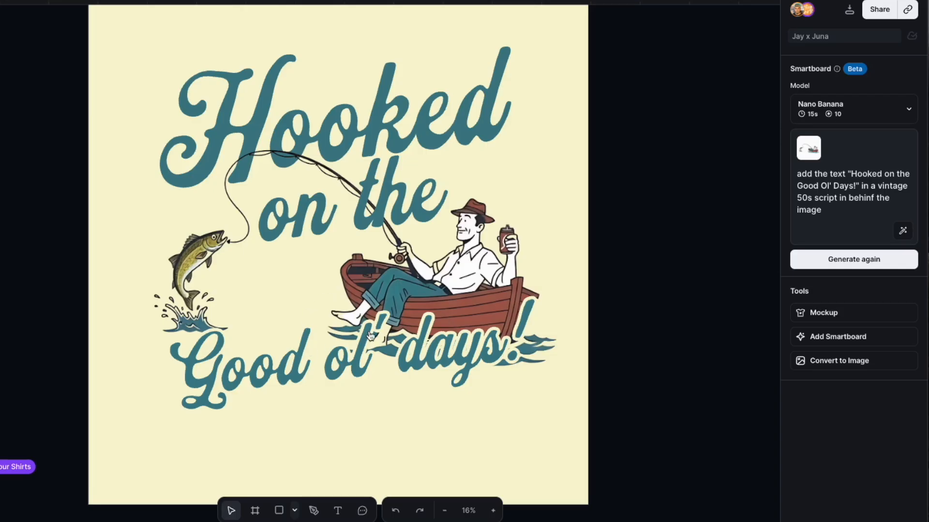
click(472, 270)
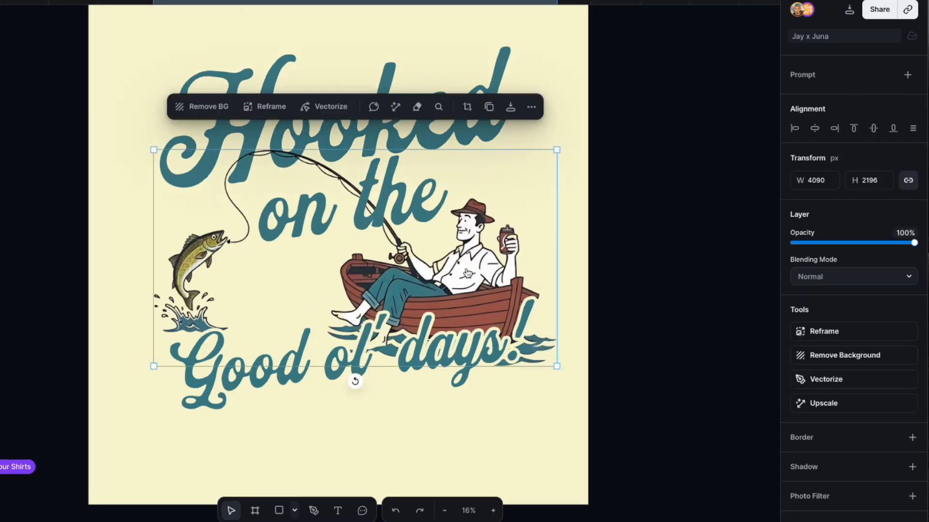
click(564, 260)
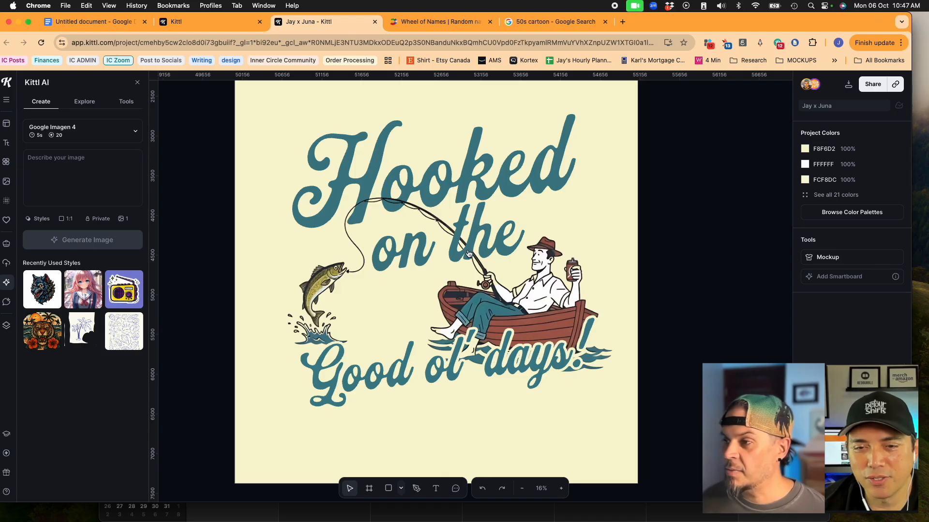
click(449, 276)
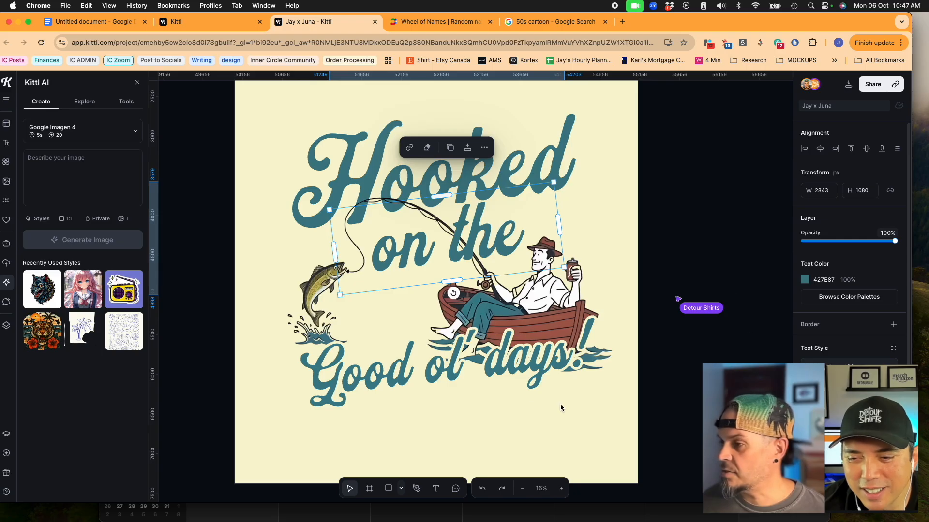
click(510, 374)
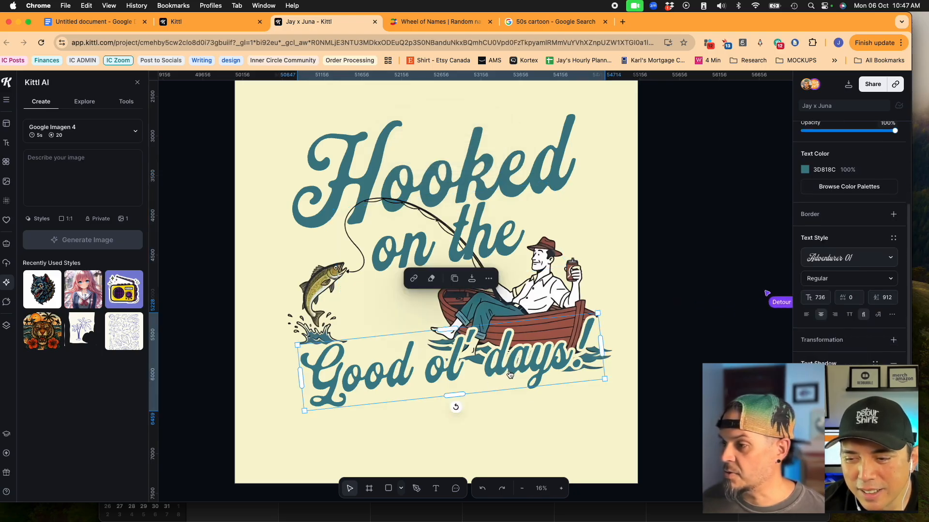
click(468, 236)
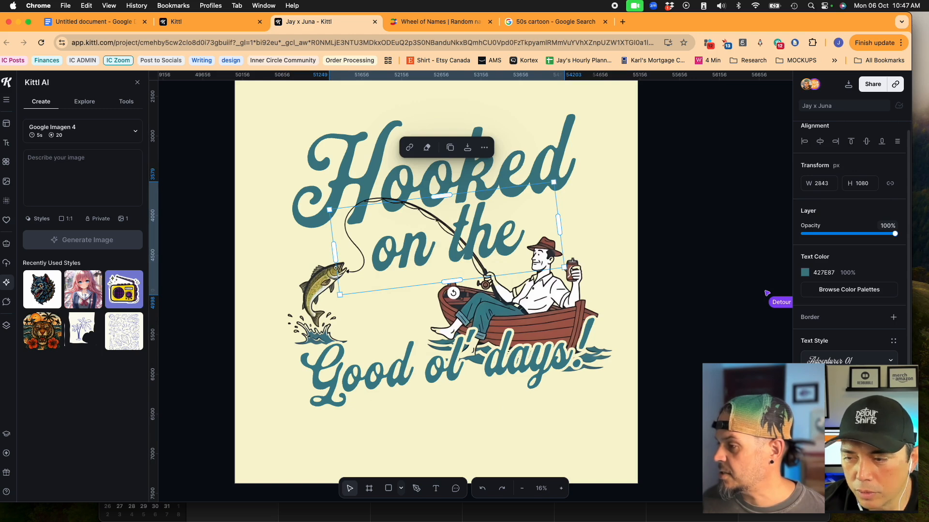
- Set the text shadow color of the "on the" lettering to the cream document color F8F6D2
scroll(879, 362, down, 3)
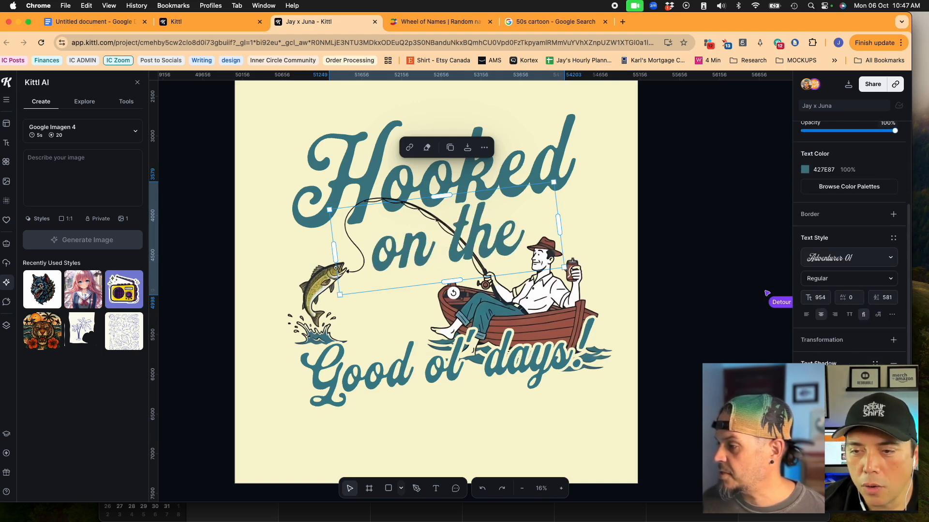
click(806, 406)
click(669, 463)
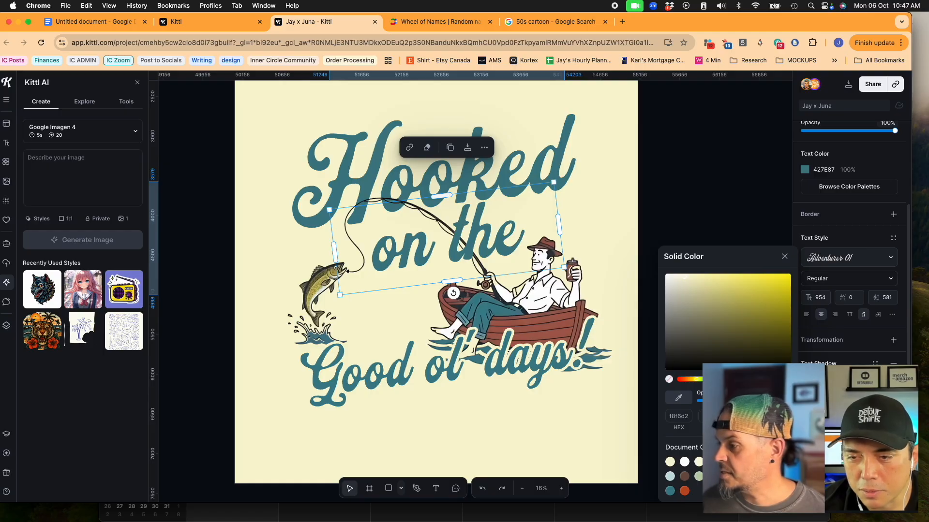
key(Escape)
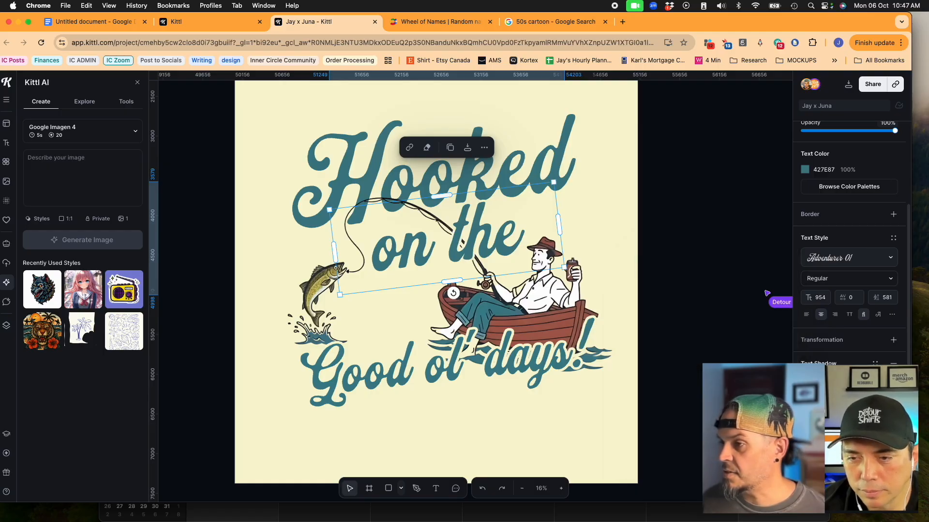
click(617, 224)
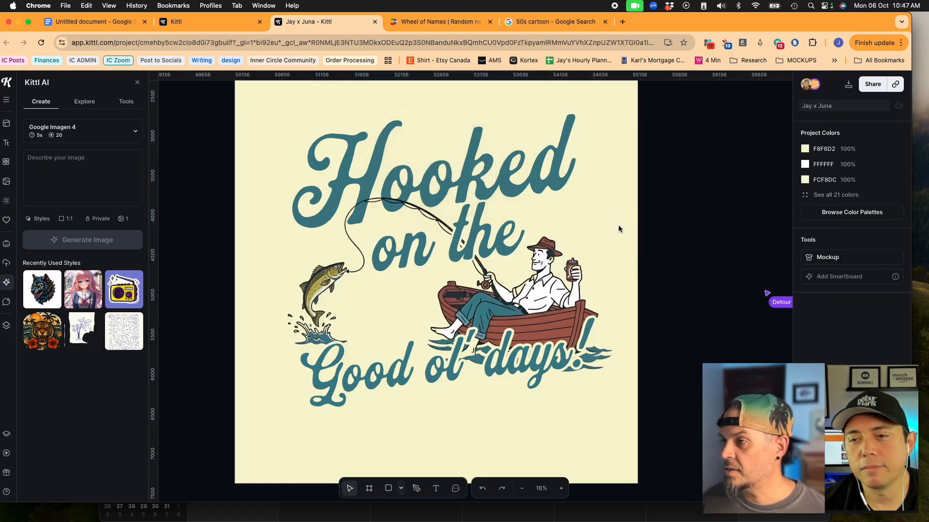
- Nudge the "Good ol' days!" lettering slightly upward, closer to the boat and splash
mouse_move(523, 361)
mouse_down()
mouse_move(533, 368)
mouse_move(525, 357)
mouse_up()
click(592, 207)
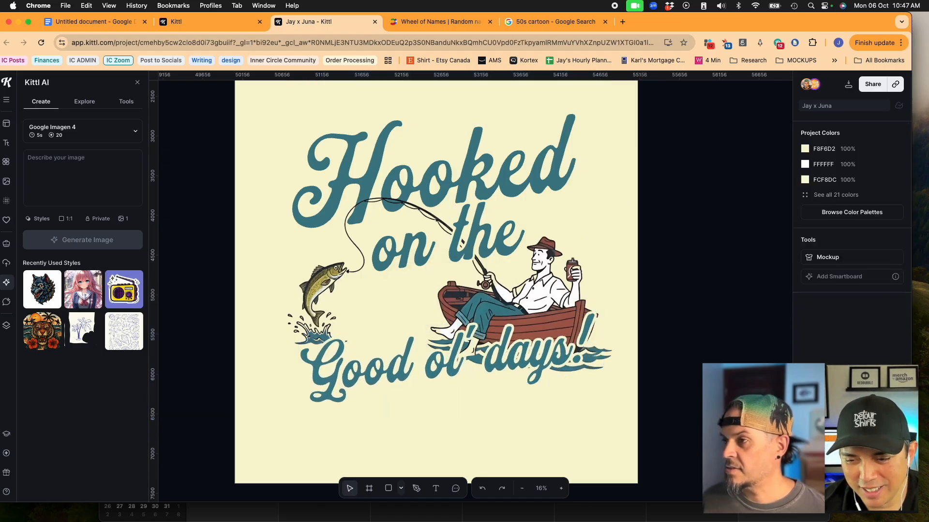
- Look up the AI chat's 50s fishing shirt slogans and highlight "Hooked on the Good Ol' Days!"
click(7, 325)
click(7, 300)
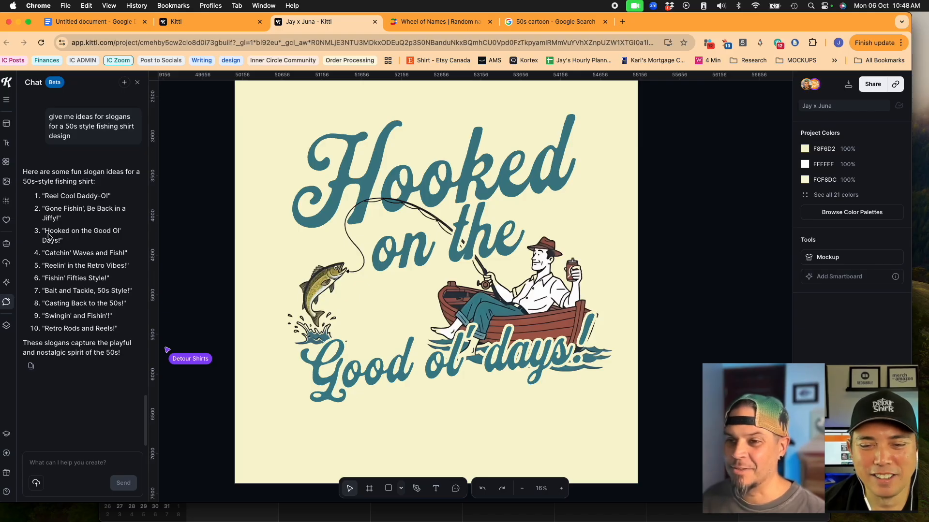
drag(43, 231, 64, 241)
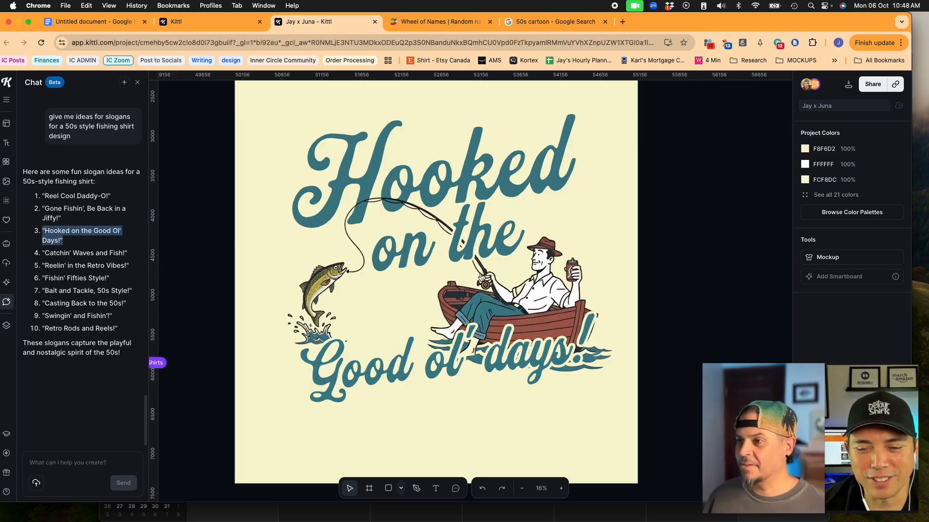
- Examine the Hooked on the Good ol' days! design on Artboard 12 as a whole and close up
scroll(475, 282, down, 3)
scroll(475, 282, down, 1)
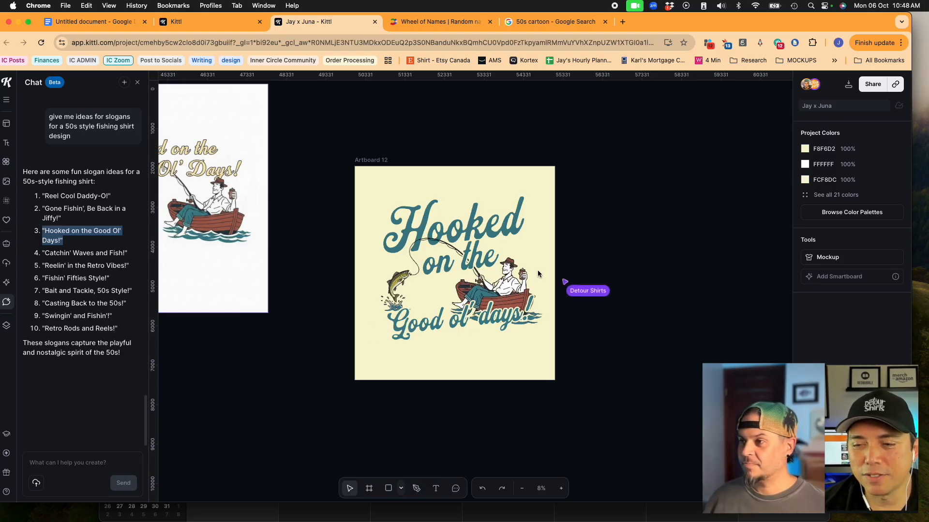
scroll(490, 321, up, 5)
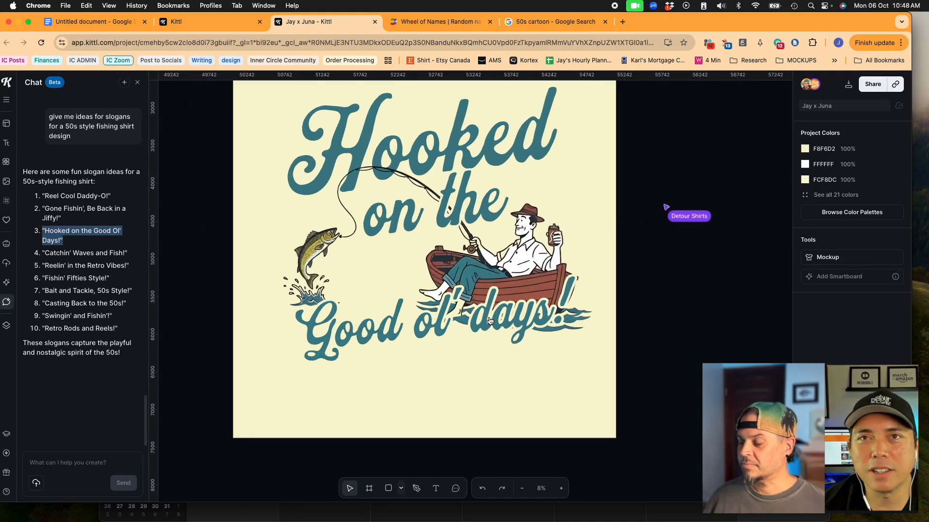
scroll(490, 321, up, 2)
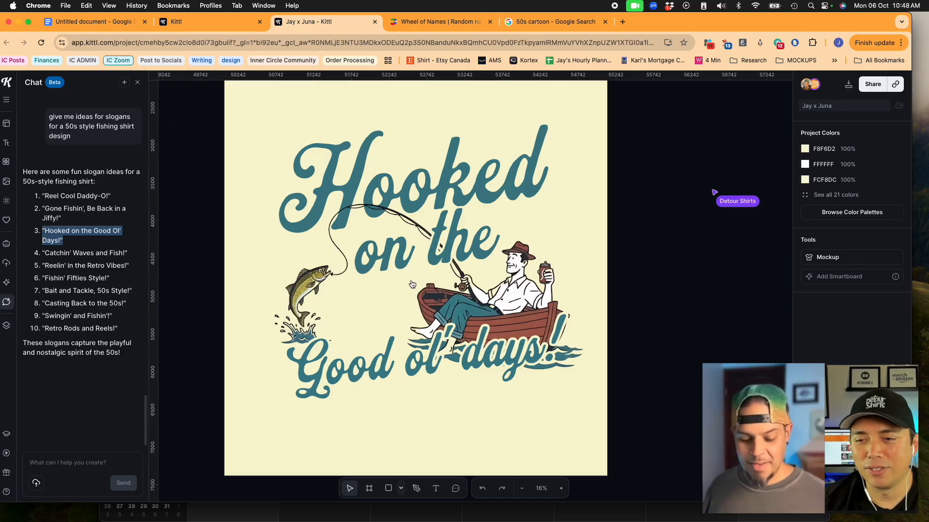
scroll(343, 283, up, 1)
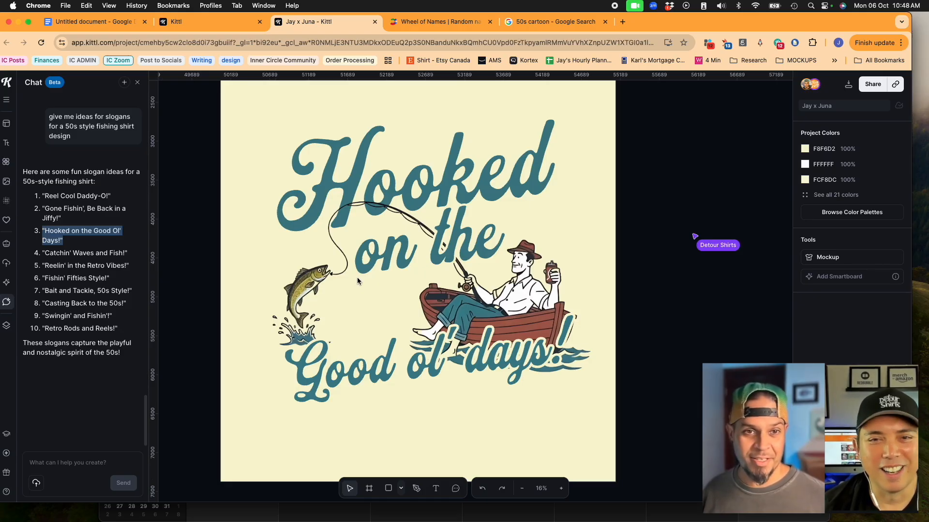
- Review the row of fishing boat iterations, the Artboard 12 lettering around the rod, and the Reel Cool Daddy-O design
scroll(355, 283, down, 3)
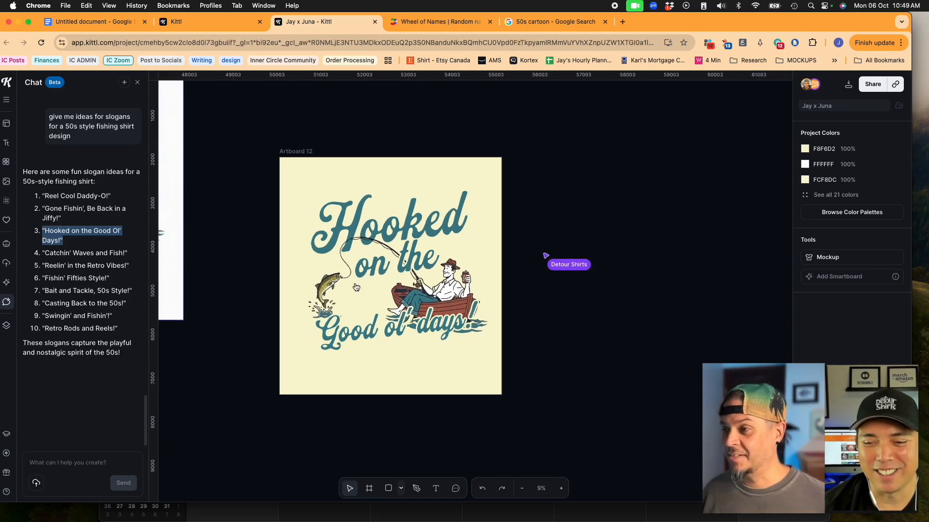
scroll(356, 287, left, 15)
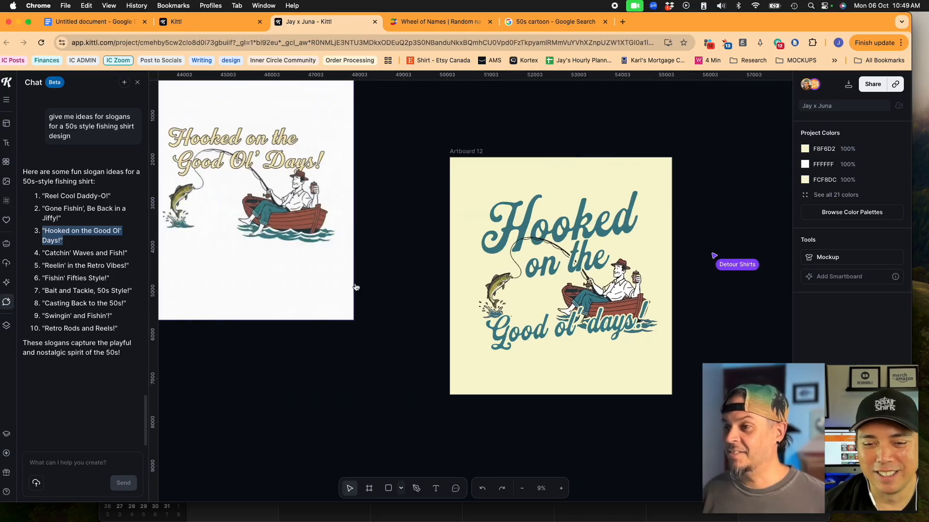
scroll(356, 287, down, 10)
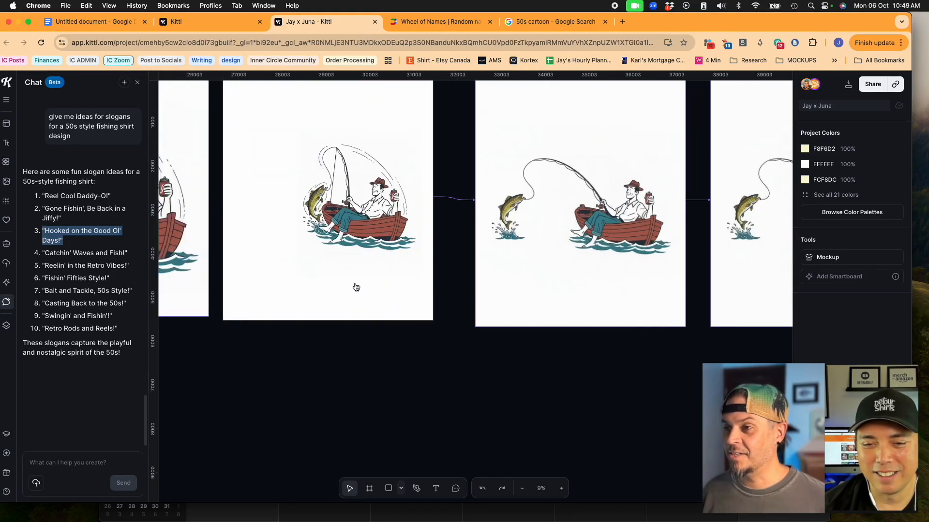
scroll(327, 277, left, 5)
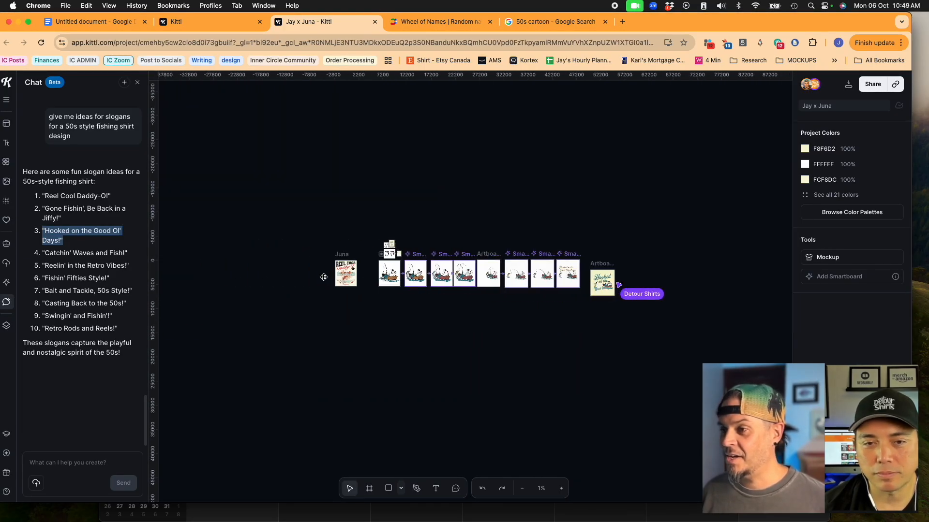
scroll(358, 283, right, 8)
scroll(379, 292, up, 15)
scroll(380, 288, left, 5)
scroll(379, 288, up, 3)
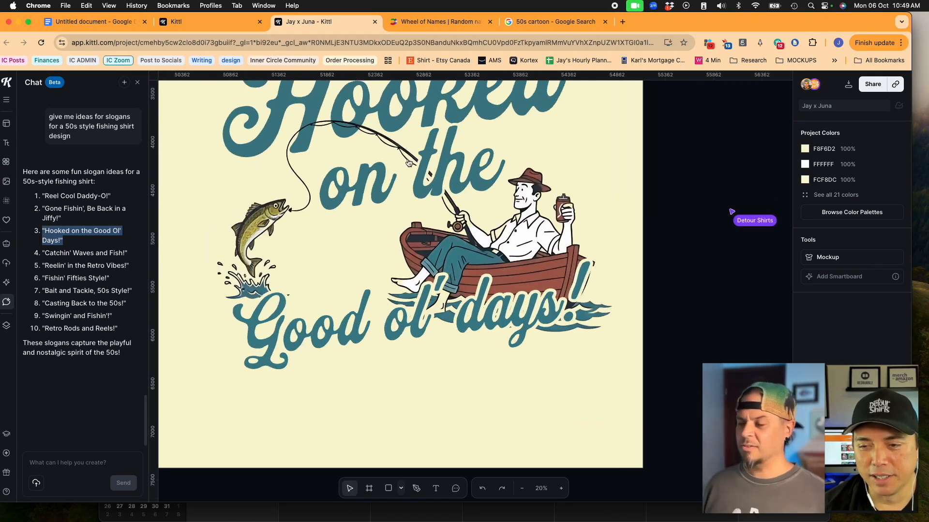
scroll(443, 286, down, 5)
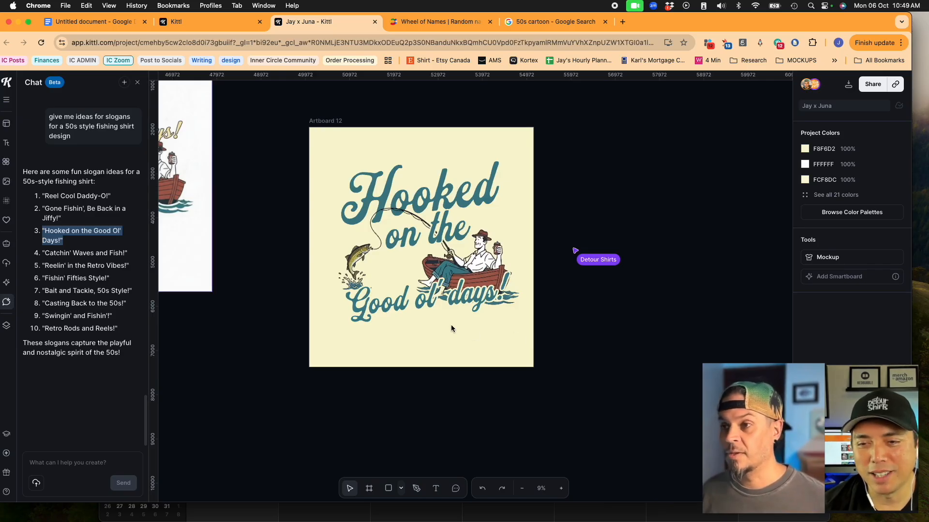
scroll(452, 328, left, 15)
scroll(451, 328, left, 8)
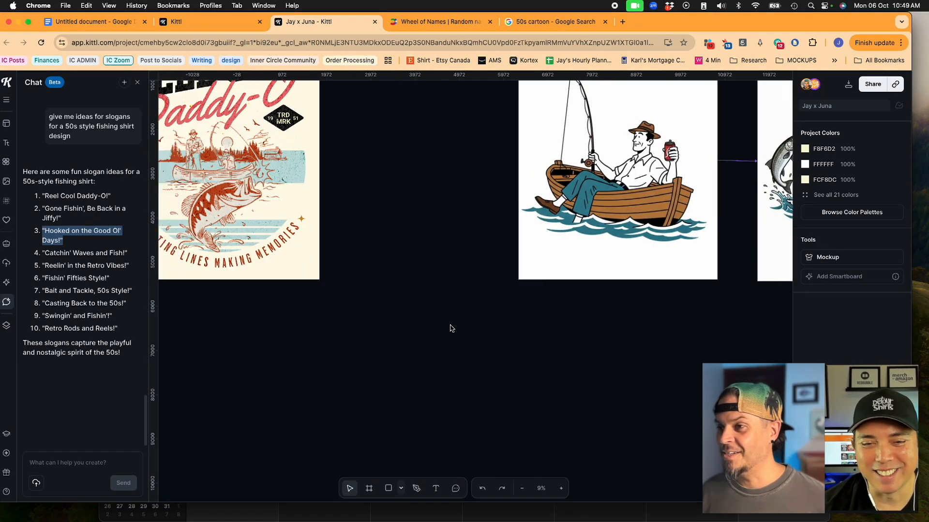